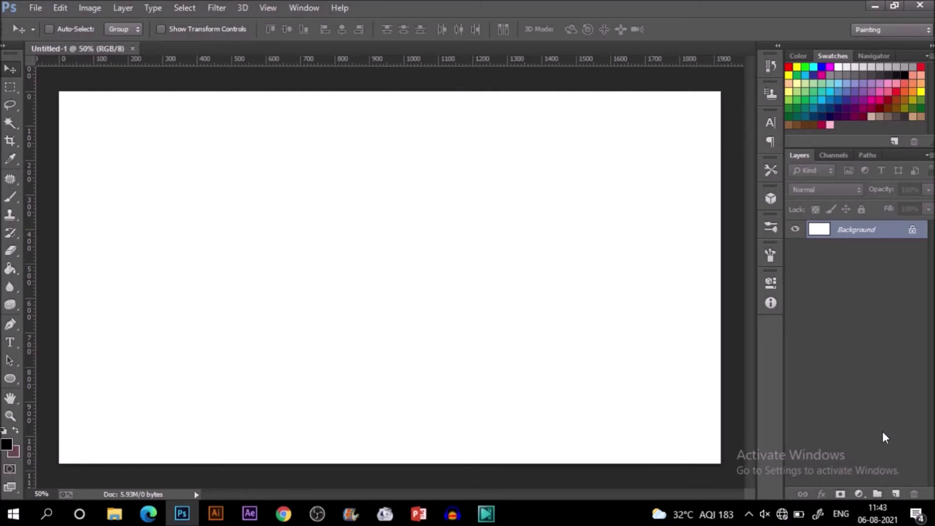
Add a new layer and choose a hard round tapered 6 px brush for sketching.
left_click(895, 493)
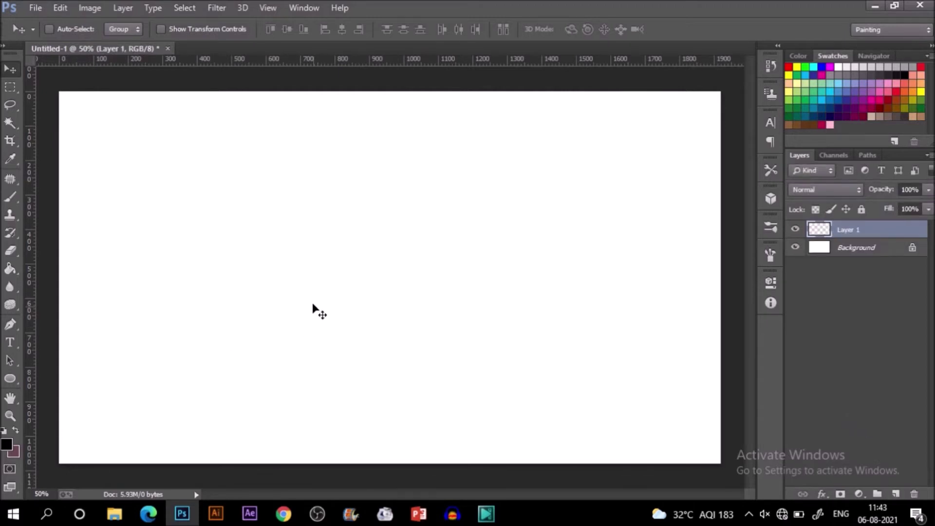
key("b")
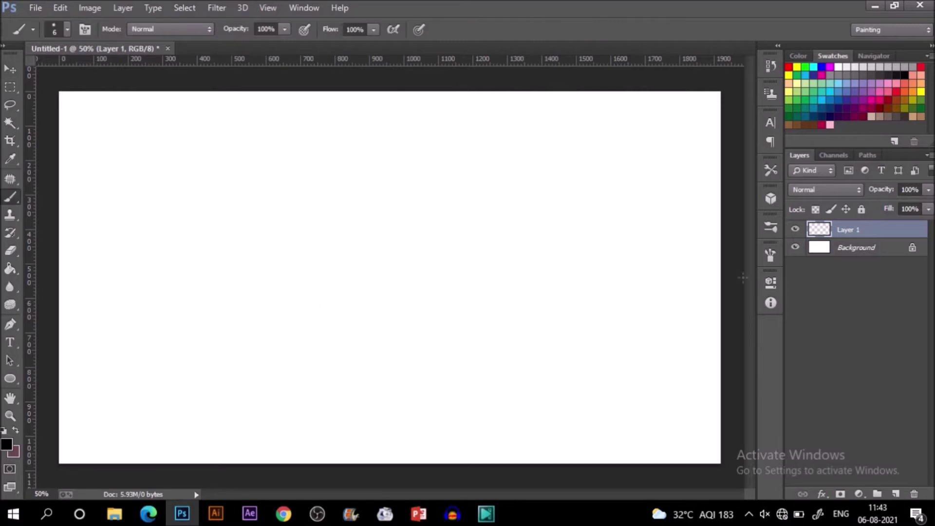
left_click(770, 225)
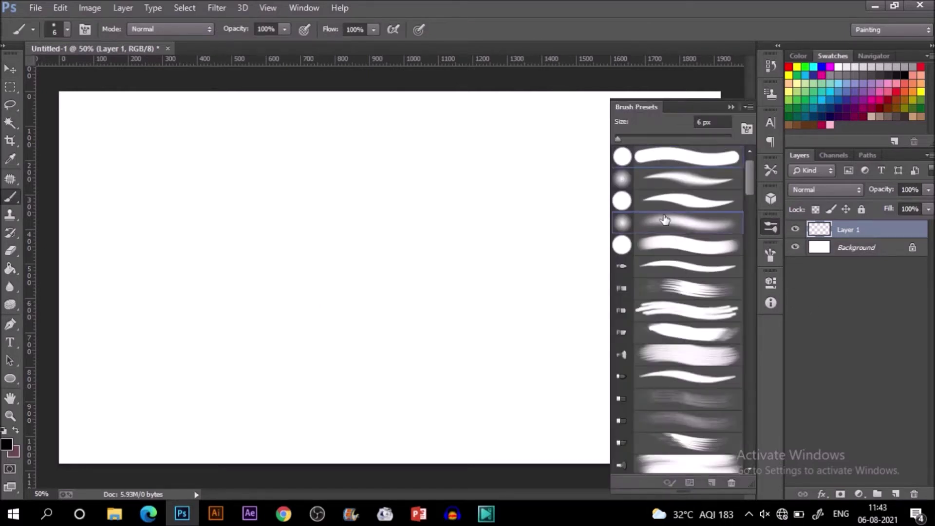
left_click(674, 205)
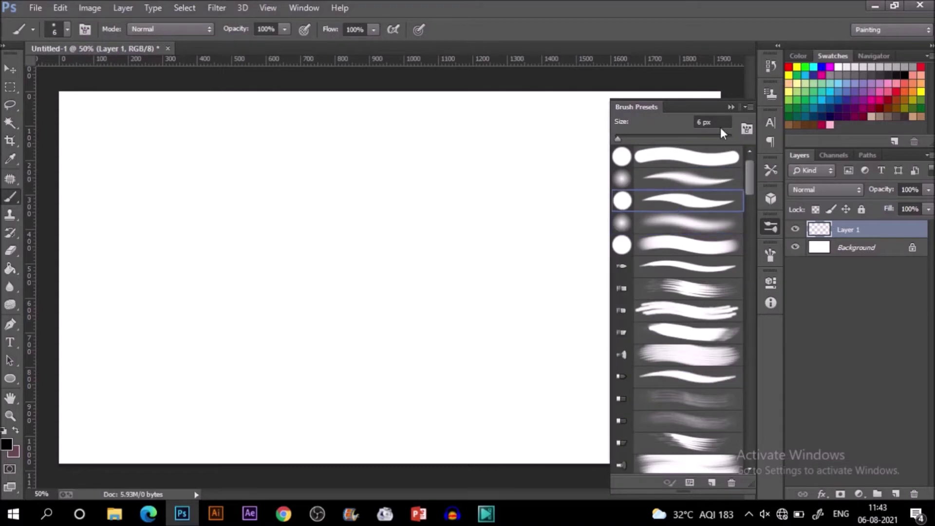
left_click(731, 106)
Sketch the rounded bowl of a wine glass with a flat rim in black on the canvas's left side.
mouse_move(120, 169)
left_mouse_down()
mouse_move(173, 244)
mouse_move(181, 192)
mouse_move(160, 198)
left_mouse_up()
left_click_drag(119, 167, 154, 165)
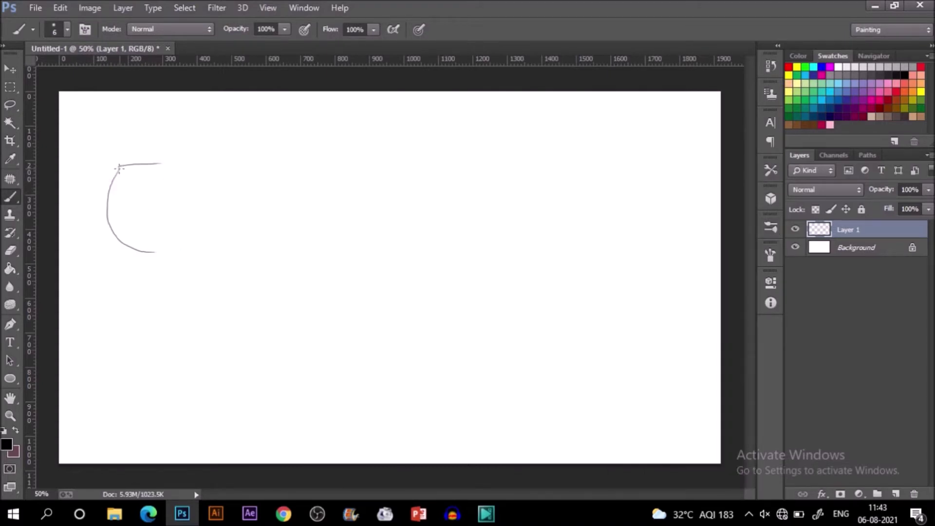
key("ctrl+z")
left_click_drag(156, 164, 174, 163)
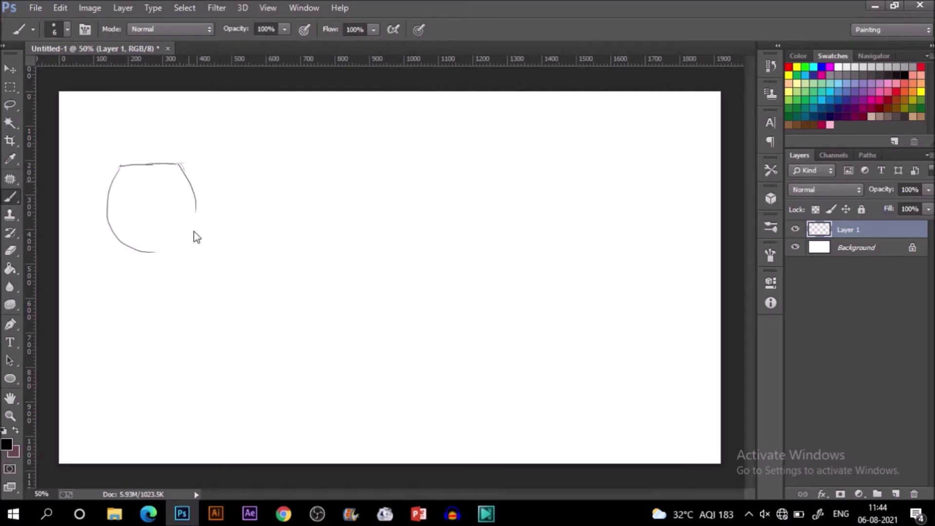
mouse_move(190, 186)
left_mouse_down()
mouse_move(195, 210)
mouse_move(179, 251)
left_mouse_up()
key("ctrl+z")
mouse_move(196, 205)
left_mouse_down()
mouse_move(179, 251)
mouse_move(167, 257)
left_mouse_up()
key("ctrl+z")
key("ctrl+z")
left_click_drag(195, 207, 147, 255)
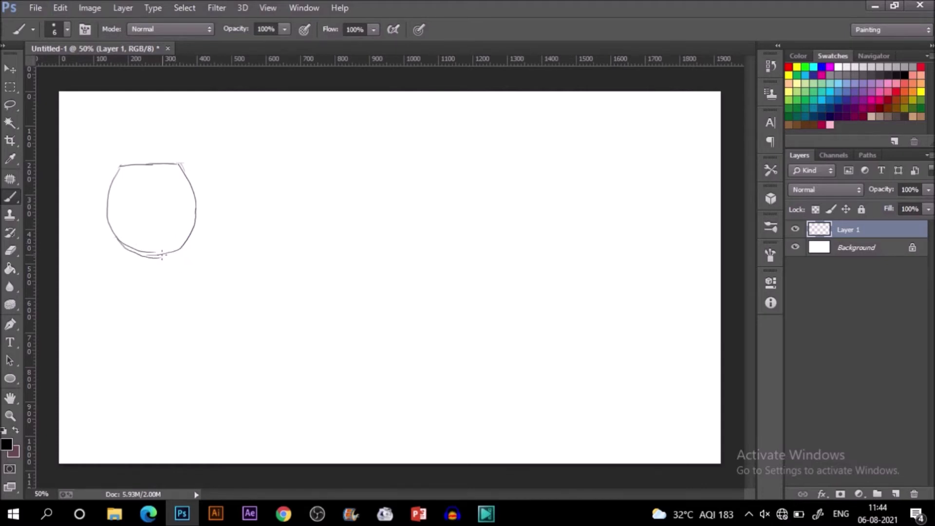
Draw the glass's narrow double-line stem downward from the middle of the bowl's underside.
left_click_drag(161, 256, 158, 346)
mouse_move(146, 256)
left_mouse_down()
mouse_move(148, 288)
mouse_move(156, 272)
mouse_move(149, 304)
left_mouse_up()
key("ctrl+alt+z")
key("ctrl+alt+z")
left_click_drag(152, 325, 150, 347)
key("ctrl+z")
left_click_drag(151, 303, 150, 321)
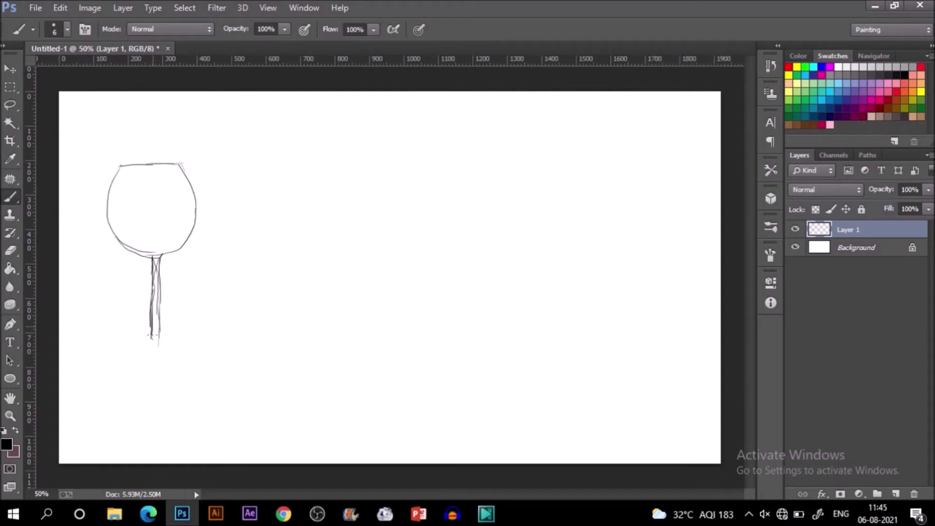
left_click_drag(158, 305, 151, 361)
Draw a flat elliptical foot with a thin edge at the lower end of the stem.
mouse_move(145, 368)
left_mouse_down()
mouse_move(170, 362)
mouse_move(130, 358)
mouse_move(139, 368)
mouse_move(164, 367)
mouse_move(157, 354)
mouse_move(174, 355)
mouse_move(157, 367)
mouse_move(186, 360)
mouse_move(131, 366)
left_mouse_up()
key("ctrl+z")
key("ctrl+z")
key("ctrl+z")
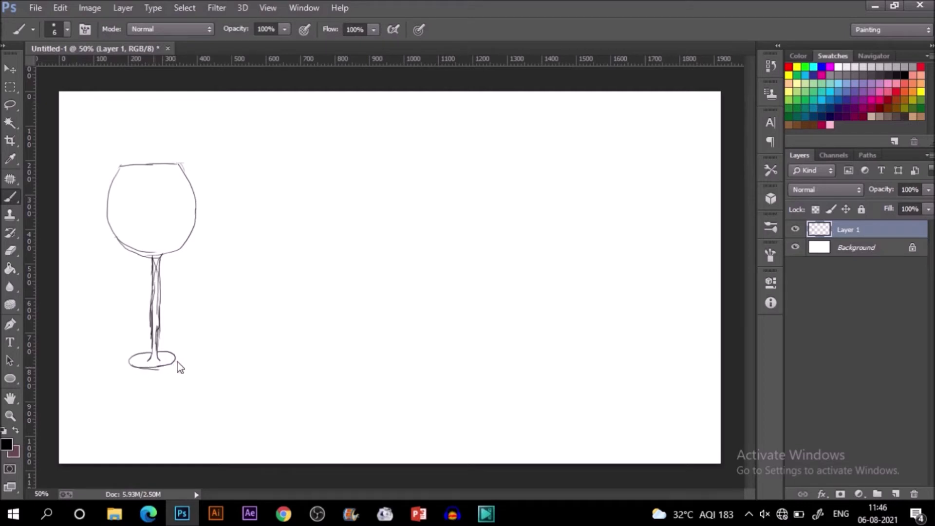
left_click_drag(176, 366, 173, 371)
key("ctrl+z")
Duplicate the wine glass layer and place the copy beside the original on its right.
key("v")
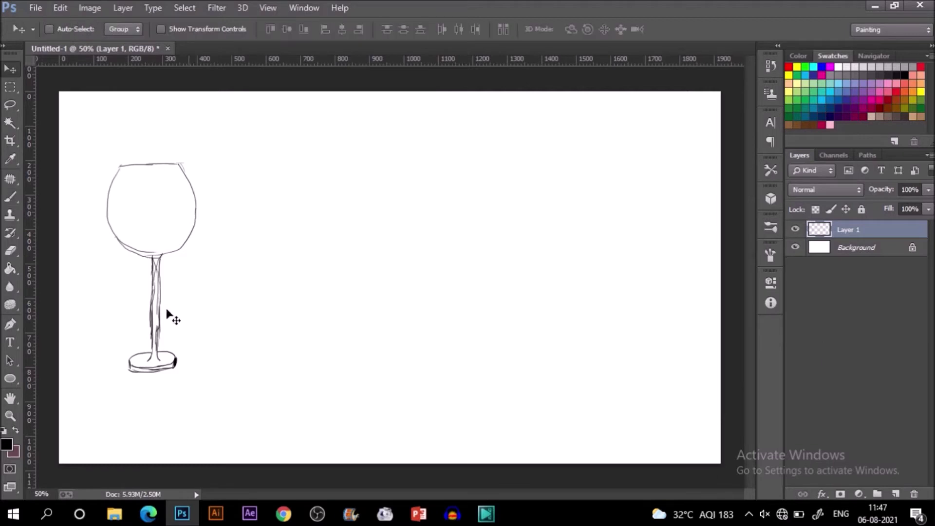
key("ctrl+j")
left_click_drag(171, 282, 300, 280)
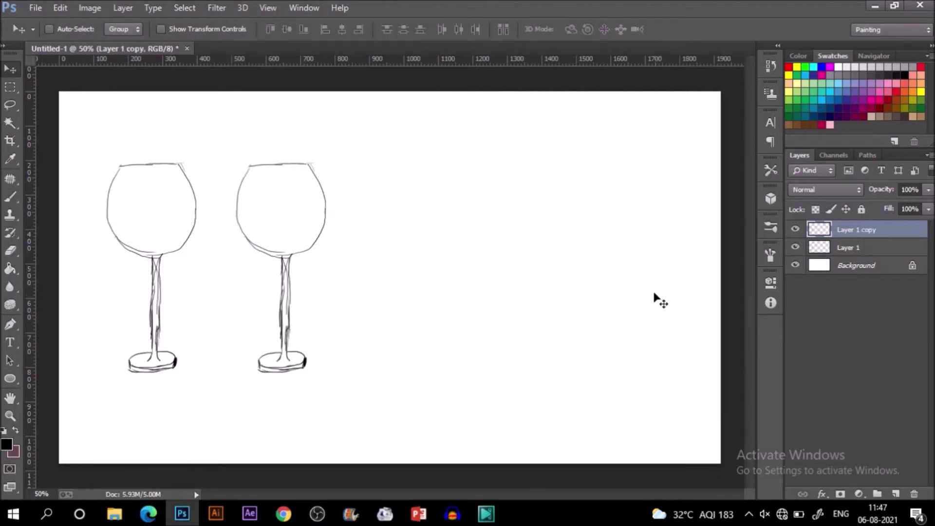
Set the foreground color to the deep pink #da2968.
left_click(6, 443)
left_click(548, 227)
left_click(741, 137)
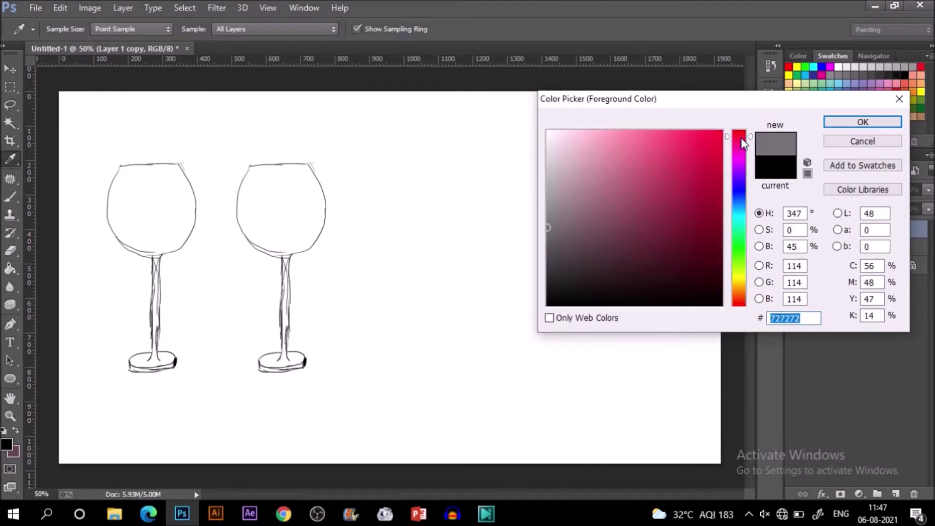
left_click(678, 154)
left_click(688, 146)
left_click(676, 156)
left_click(691, 170)
left_click(689, 156)
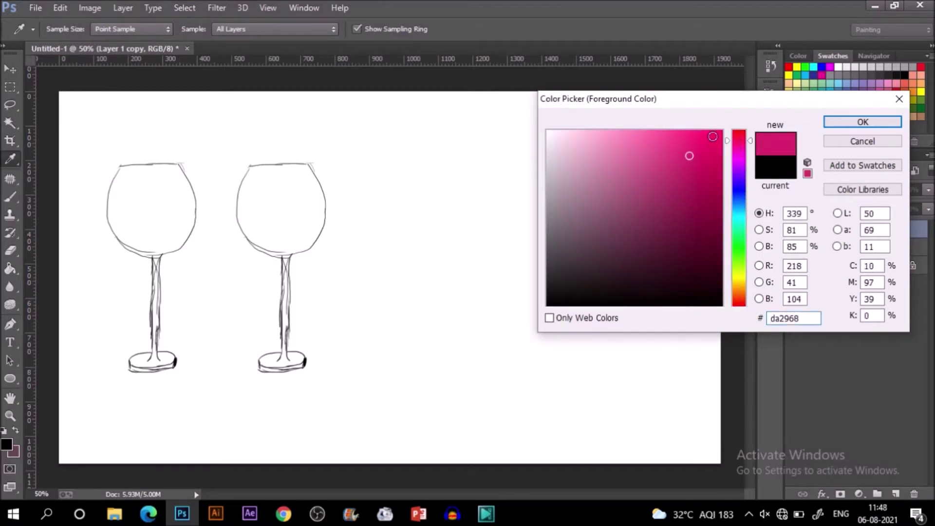
left_click(846, 121)
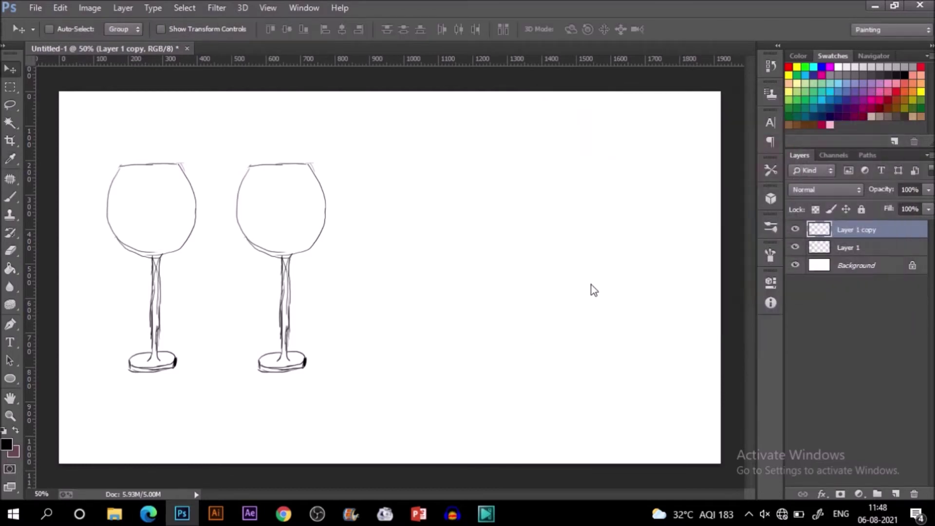
Choose the hard round uniform-width brush and set its size to 20 px.
left_click(767, 230)
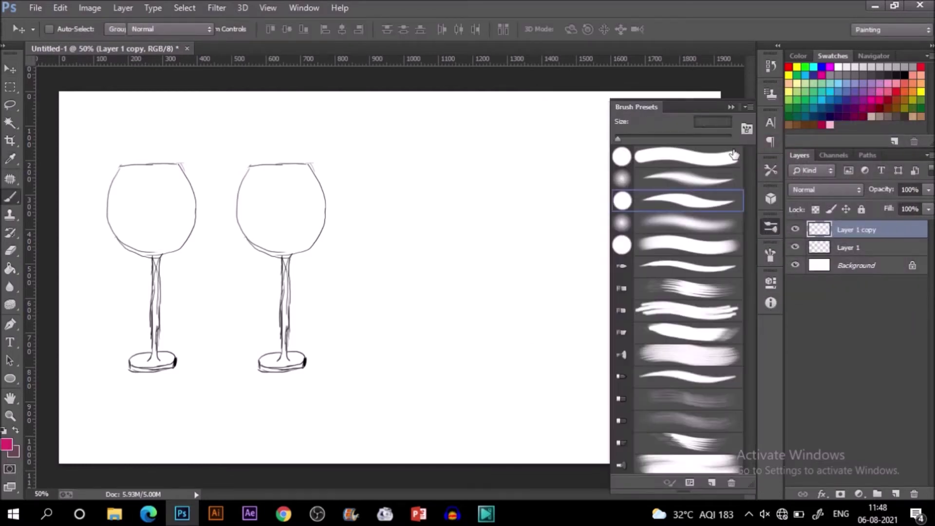
left_click(692, 201)
scroll(722, 165, "up", 1)
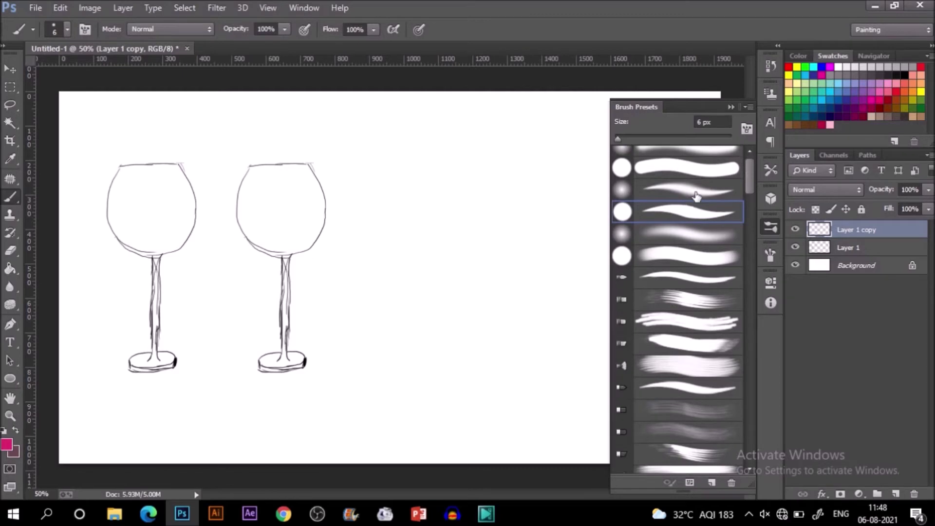
left_click(701, 171)
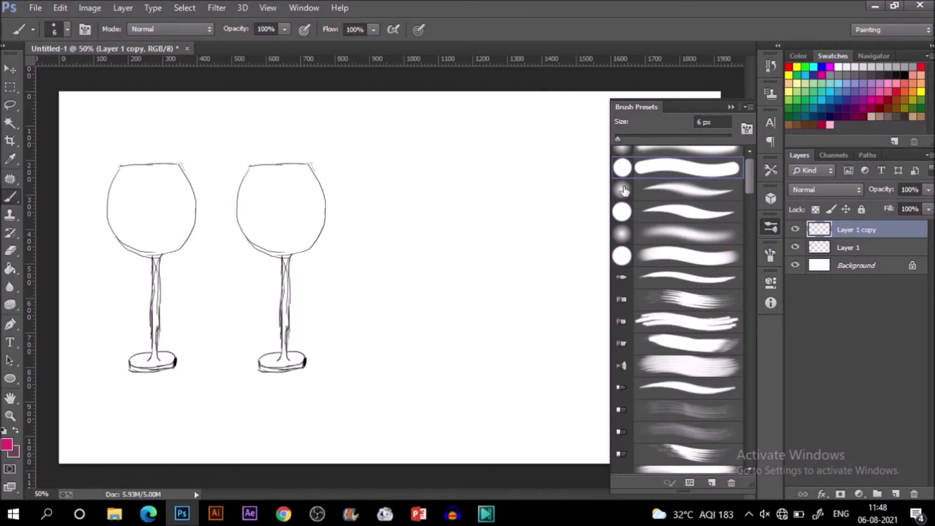
key("bracketright")
key("bracketright")
key("bracketright")
key("bracketright")
key("bracketright")
key("bracketright")
key("bracketright")
key("bracketright")
key("bracketright")
key("bracketright")
key("bracketright")
key("bracketleft")
key("bracketleft")
key("bracketleft")
key("bracketleft")
key("bracketleft")
Outline the wine in the lower half of the copied glass's bowl and fill it with the pink.
mouse_move(239, 213)
left_mouse_down()
mouse_move(256, 248)
mouse_move(287, 255)
mouse_move(314, 246)
mouse_move(324, 210)
left_mouse_up()
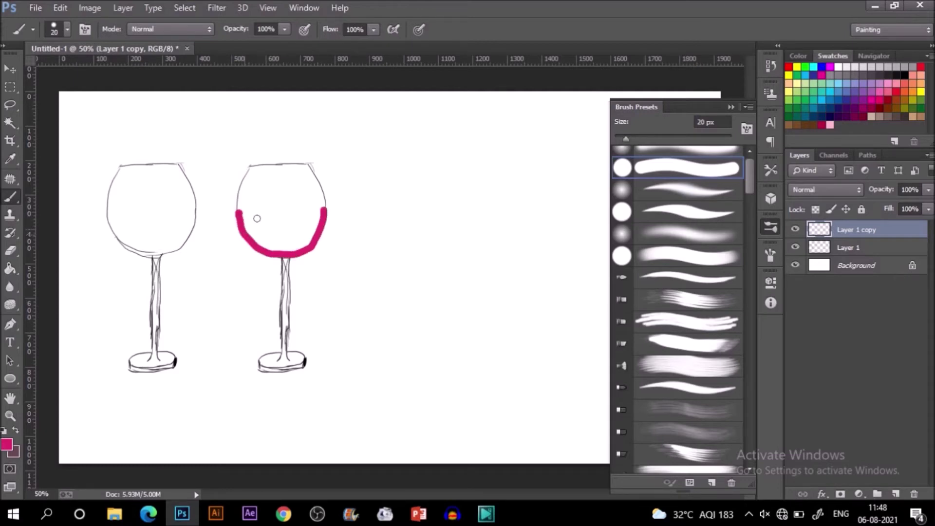
left_click_drag(239, 213, 321, 210)
key("g")
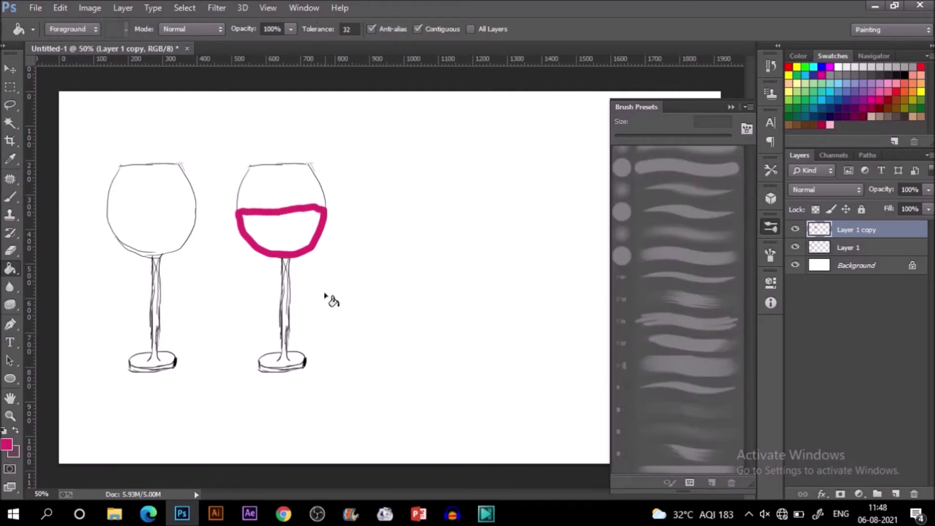
left_click(294, 240)
left_click(289, 242)
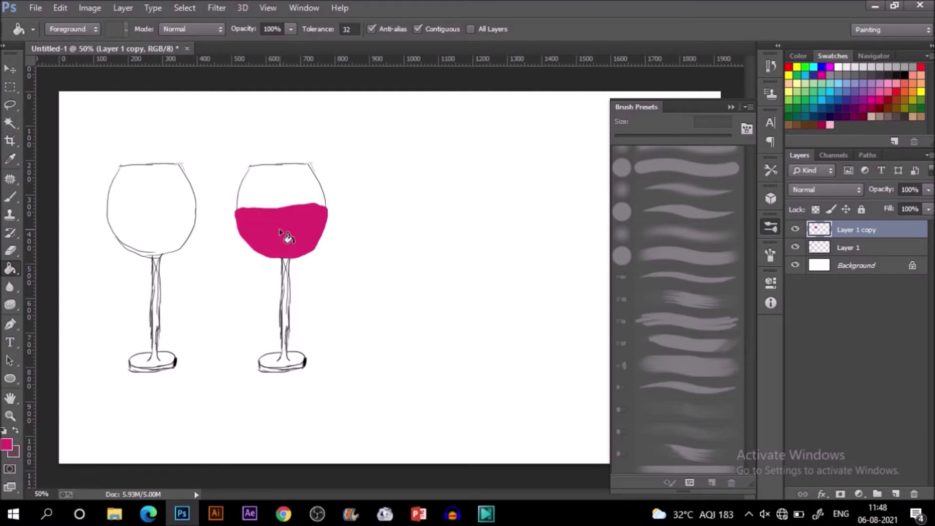
Switch back to the brush and set the foreground color to a darker crimson.
key("b")
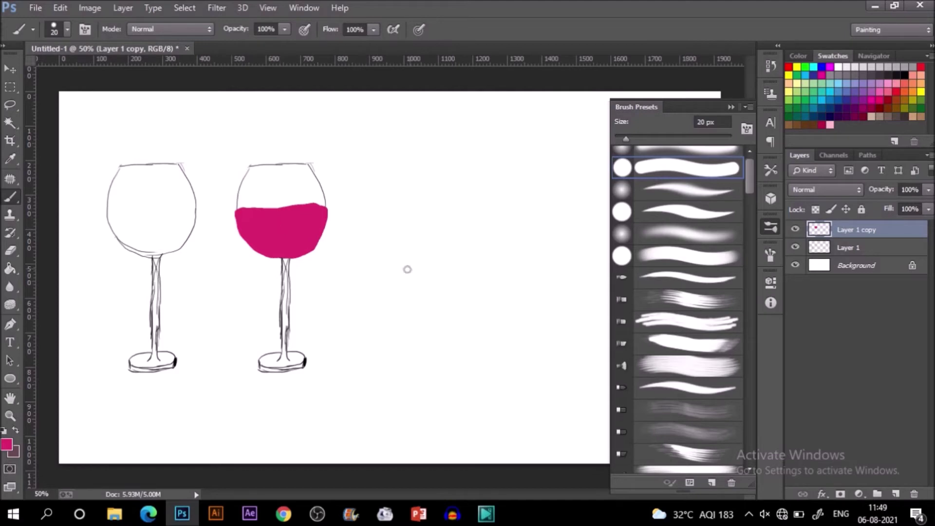
left_click(7, 444)
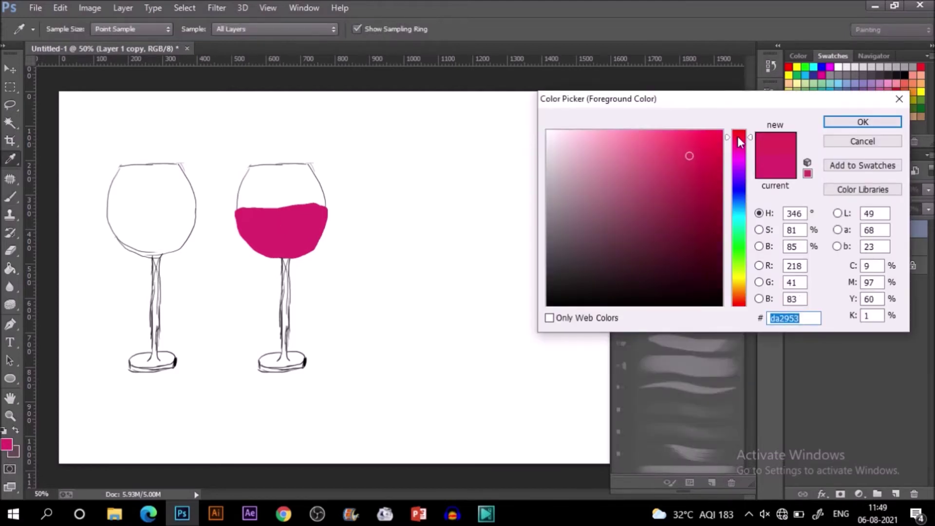
left_click(694, 170)
left_click(863, 122)
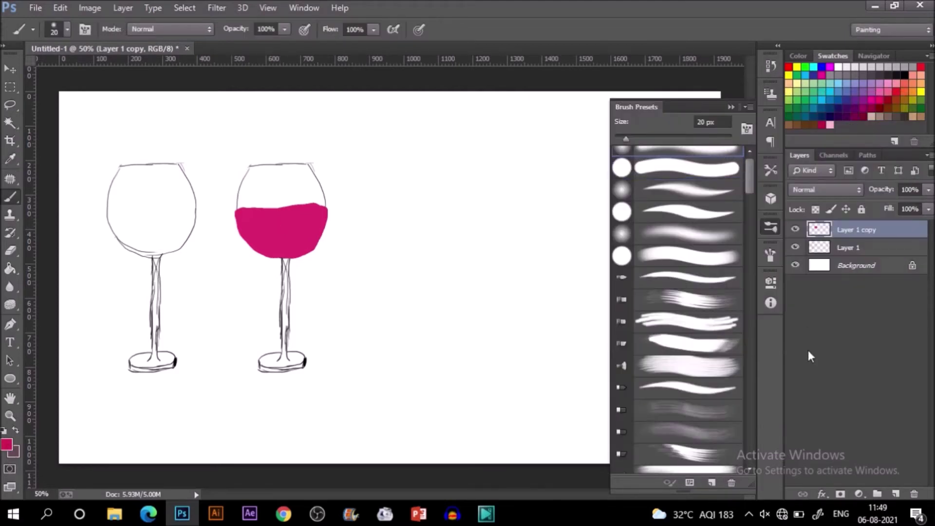
Add a new layer, then select the pink wine area on Layer 1 copy with the Magic Wand.
left_click(895, 493)
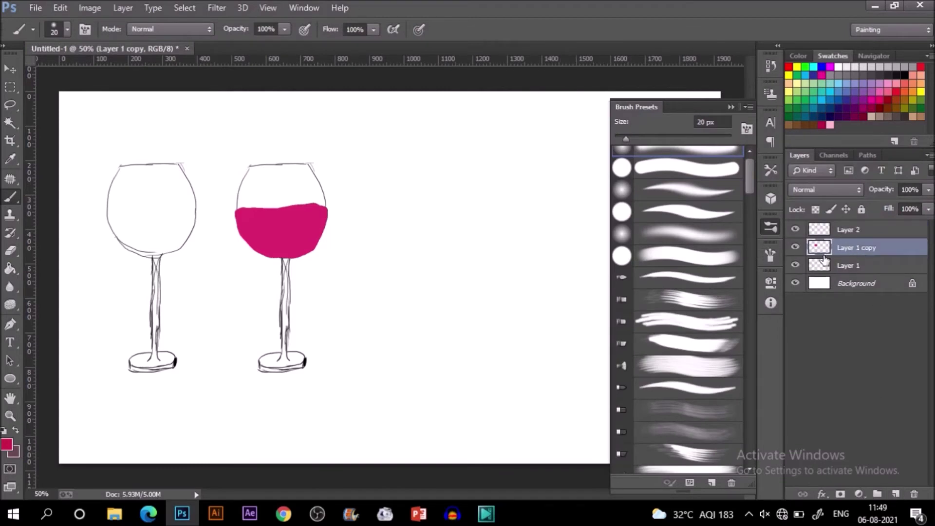
key("w")
left_click(288, 236)
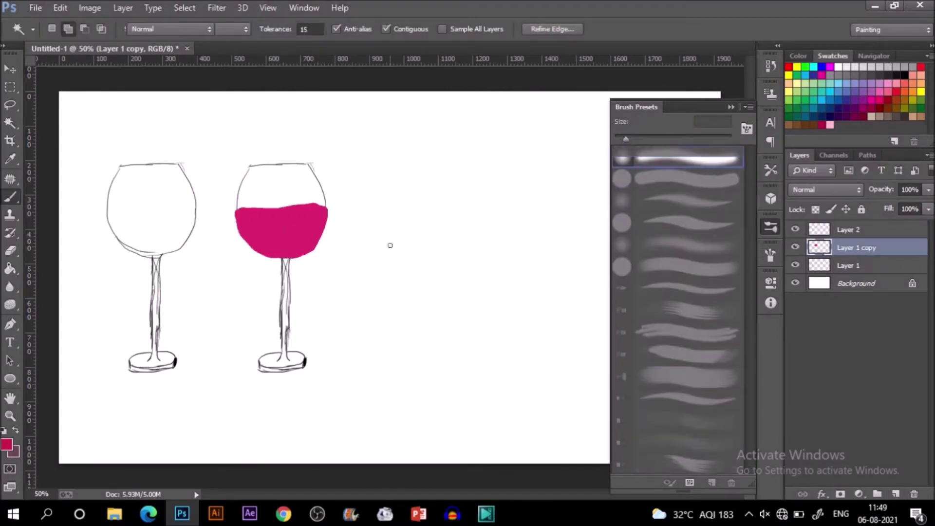
Dab dark crimson shading near the wine's upper left and upper right with a soft 50 px brush.
key("b")
left_click(251, 222)
left_click(296, 221)
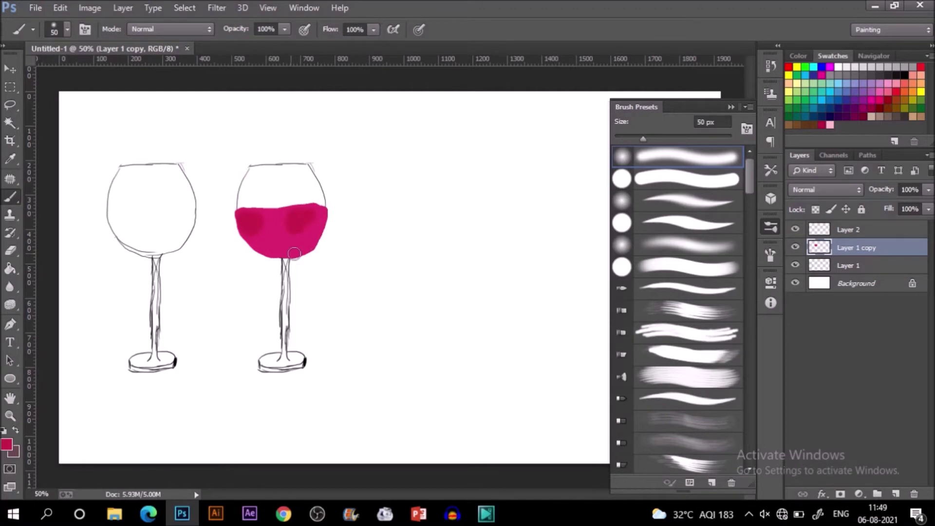
Set the foreground color to the bright pink #fd3060 for brightening the wine's lower edge.
left_click(6, 444)
left_click(680, 142)
left_click(841, 122)
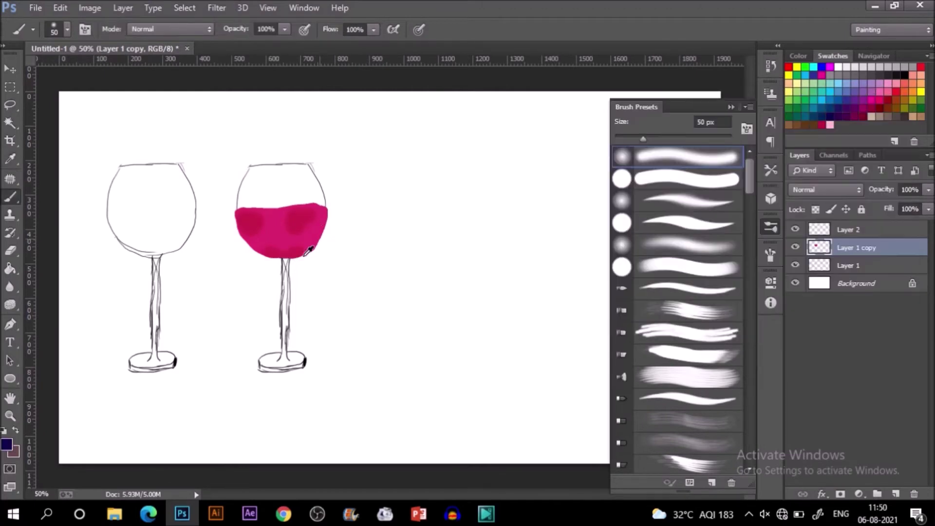
left_click(6, 444)
left_click(695, 171)
left_click(738, 136)
left_click(689, 132)
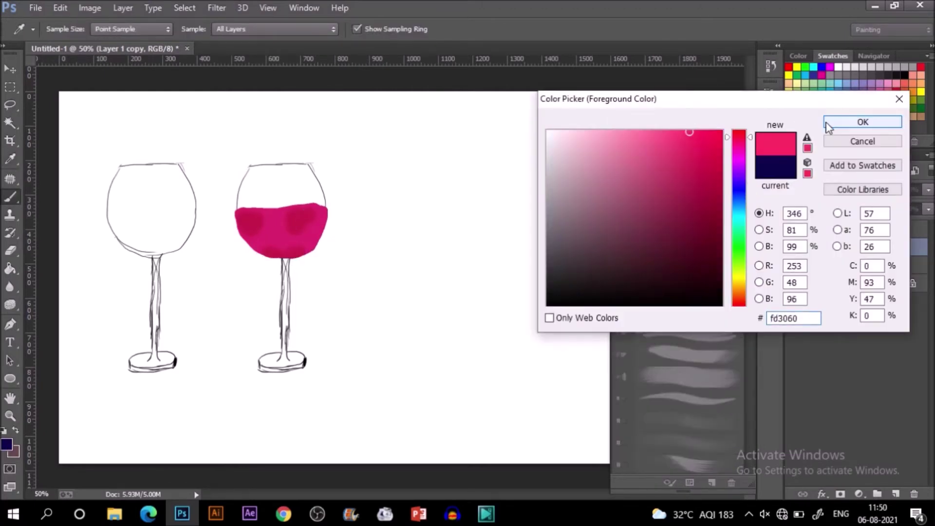
left_click(827, 126)
Paint light pink highlights along the wine's lower left edge at 46% brush opacity.
left_click(6, 444)
left_click(606, 136)
left_click(838, 122)
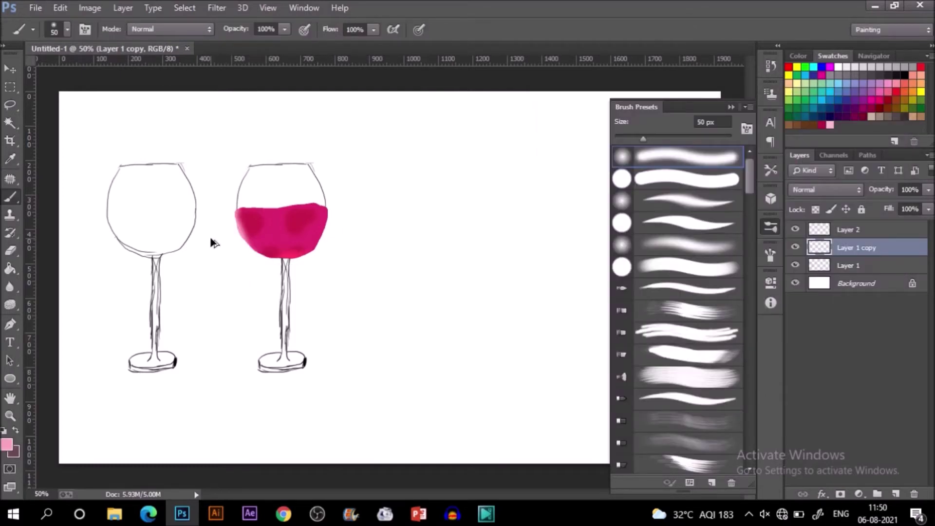
key("ctrl+z")
left_click(285, 30)
left_click(248, 47)
left_click(474, 4)
mouse_move(241, 235)
left_mouse_down()
mouse_move(293, 272)
mouse_move(269, 252)
left_mouse_up()
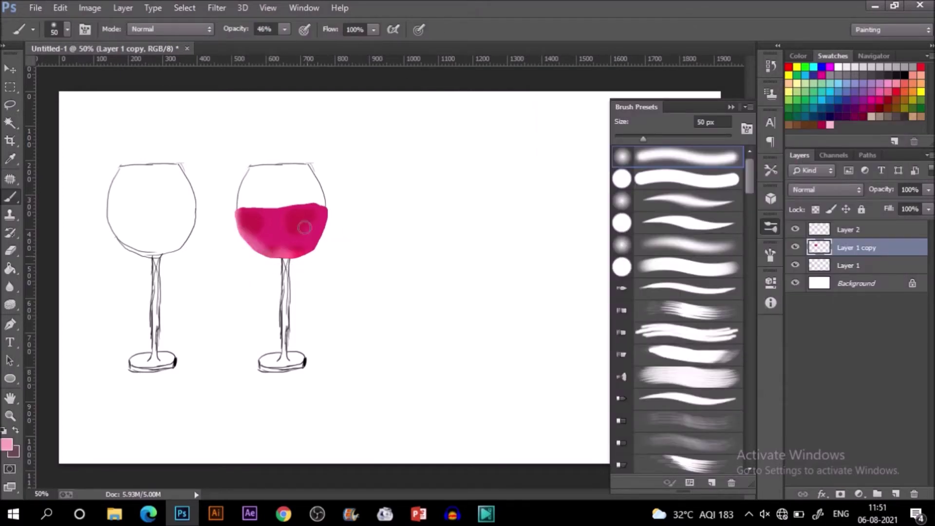
Lower the brush opacity to 23% and blend the wine's right side with a medium pink.
key("2")
key("3")
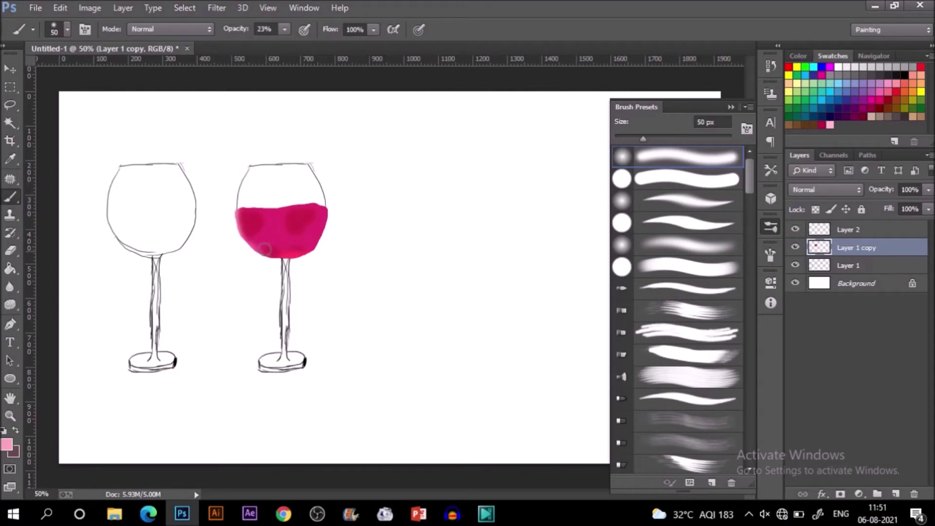
left_click(6, 444)
left_click(309, 234)
left_click_drag(674, 142, 668, 149)
left_click(837, 126)
left_click_drag(312, 216, 293, 241)
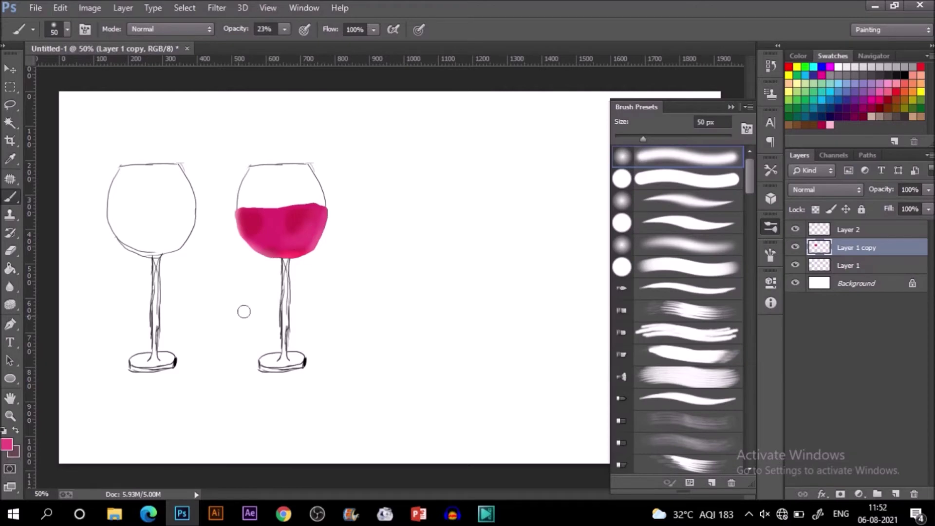
Choose a dark crimson foreground color and shade the lower middle of the wine.
left_click(7, 444)
left_click(274, 264)
key("Return")
mouse_move(272, 238)
left_mouse_down()
mouse_move(302, 241)
mouse_move(268, 238)
left_mouse_up()
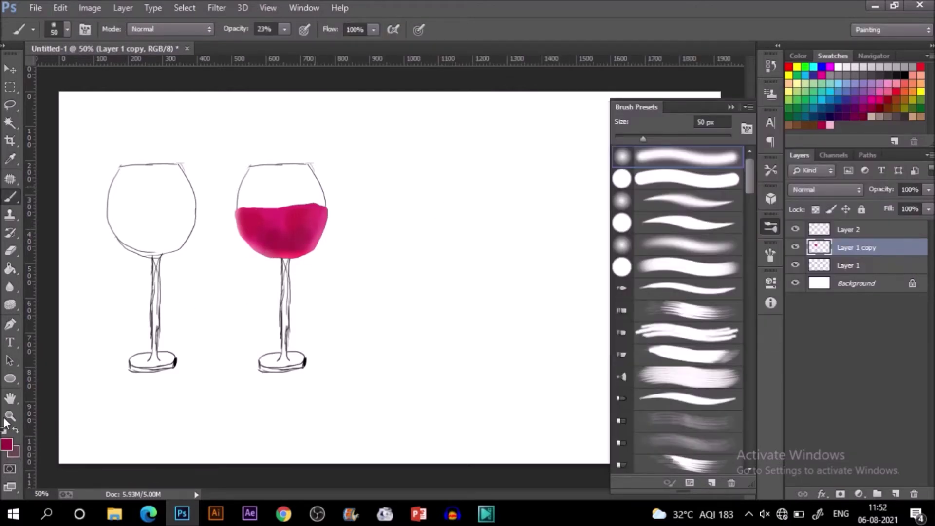
Set the foreground color to the red #e41235 for glazing the middle of the wine.
left_click(7, 444)
left_click(667, 152)
left_click(739, 134)
left_click(708, 146)
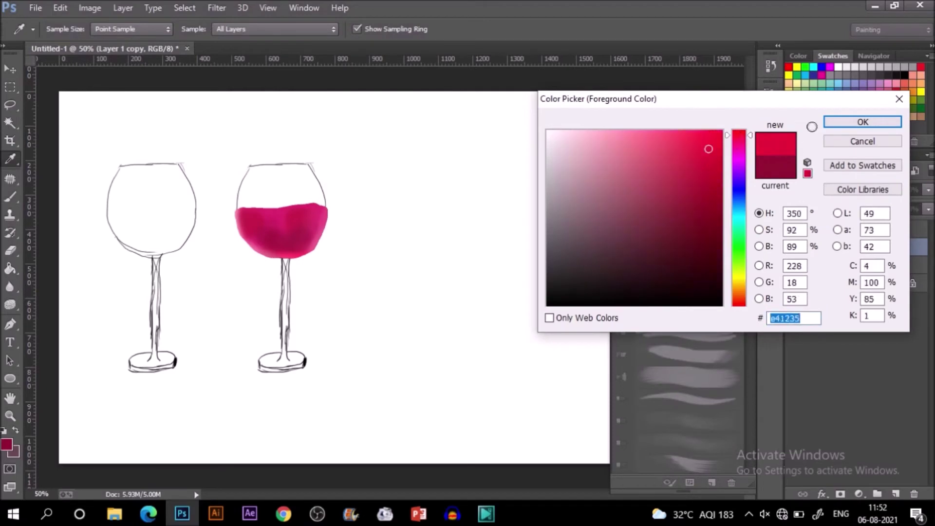
key("Return")
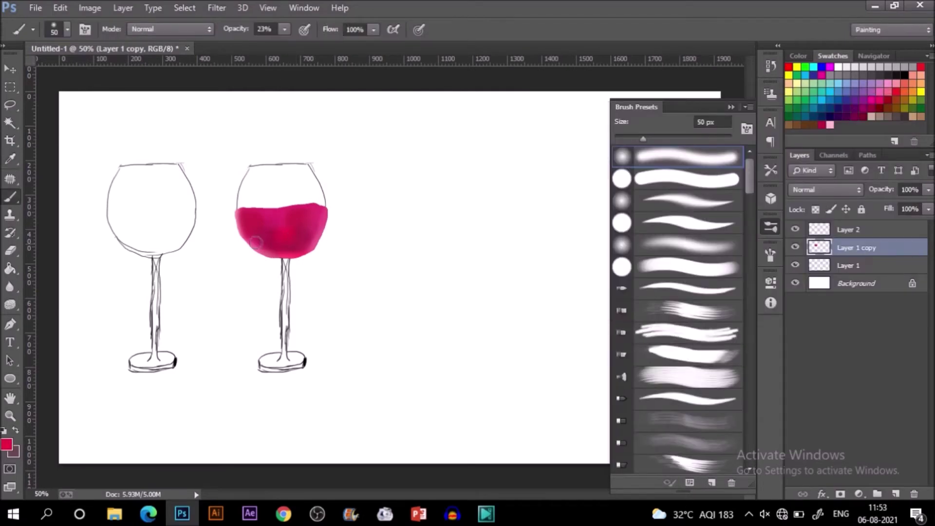
Paint a raised red wave on the wine's surface with a hard round brush at 100% opacity, and return to a 40 px soft brush.
left_click(652, 179)
key("0")
key("bracketleft")
mouse_move(258, 207)
left_mouse_down()
mouse_move(292, 205)
mouse_move(268, 209)
left_mouse_up()
left_click(261, 219, "alt")
key("comma")
left_click(261, 219, "alt")
key("bracketright")
key("bracketright")
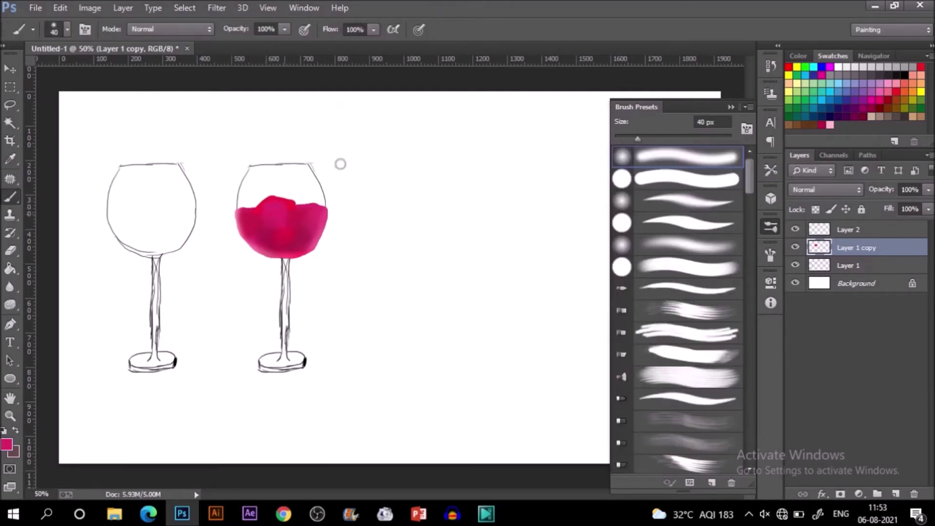
Blend the wave into the wine with a sampled wine color at 24% brush opacity.
key("2")
key("4")
left_click(313, 223, "alt")
left_click_drag(289, 207, 261, 202)
Set the foreground color to the light pink #fcb6ce and paint a soft highlight on the crest of the wave.
left_click(7, 444)
left_click(595, 131)
left_click(862, 121)
left_click_drag(276, 201, 275, 199)
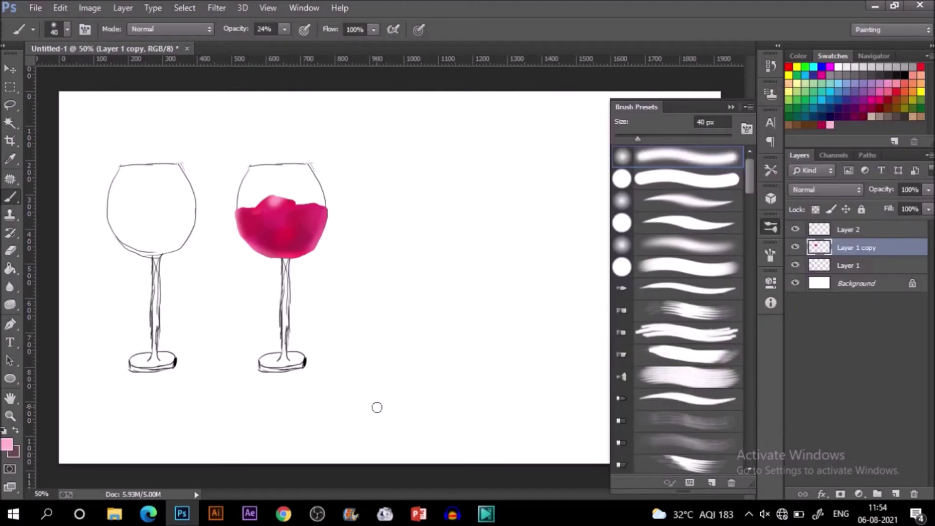
Paint the bowl's sides above the wine in very pale pink with a 10 px hard round brush, and set the brush opacity to 25%.
left_click(7, 444)
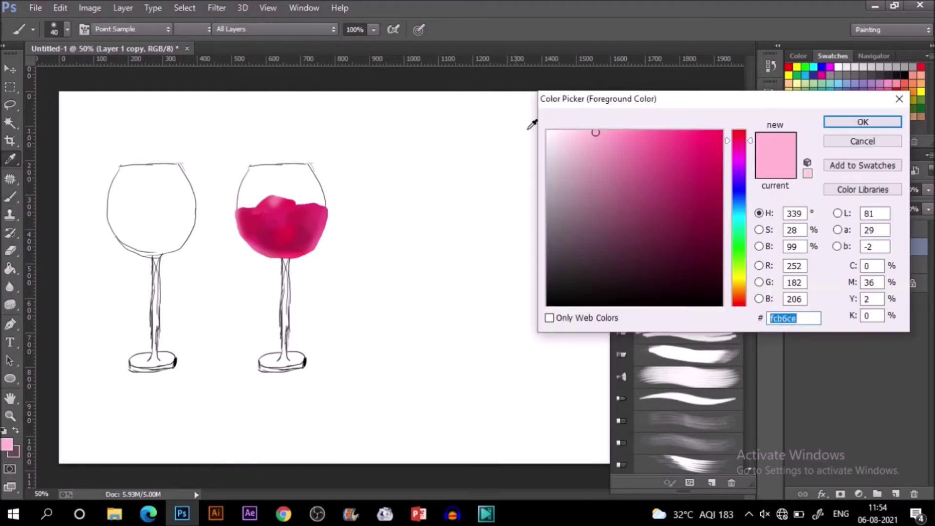
left_click(560, 142)
left_click(874, 122)
left_click(671, 177)
key("bracketleft")
key("bracketleft")
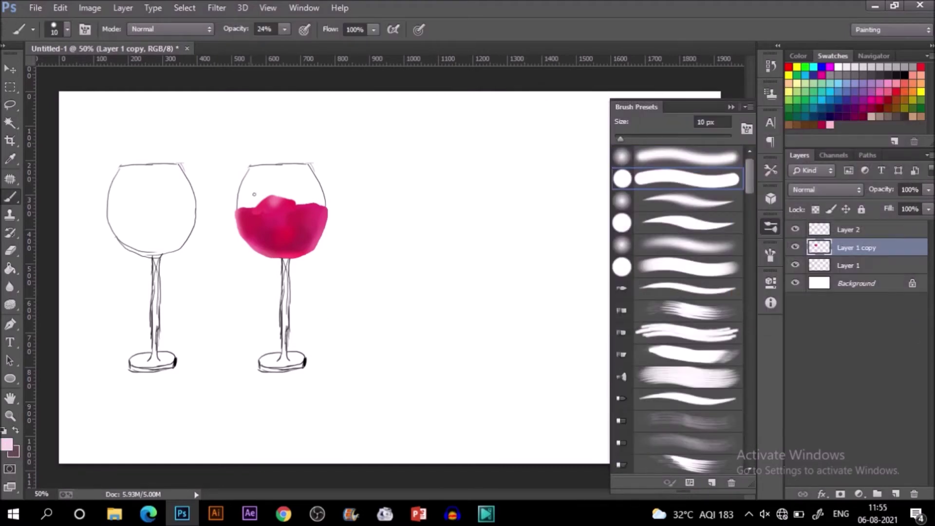
key("6")
key("9")
left_click_drag(311, 162, 328, 215)
key("2")
key("5")
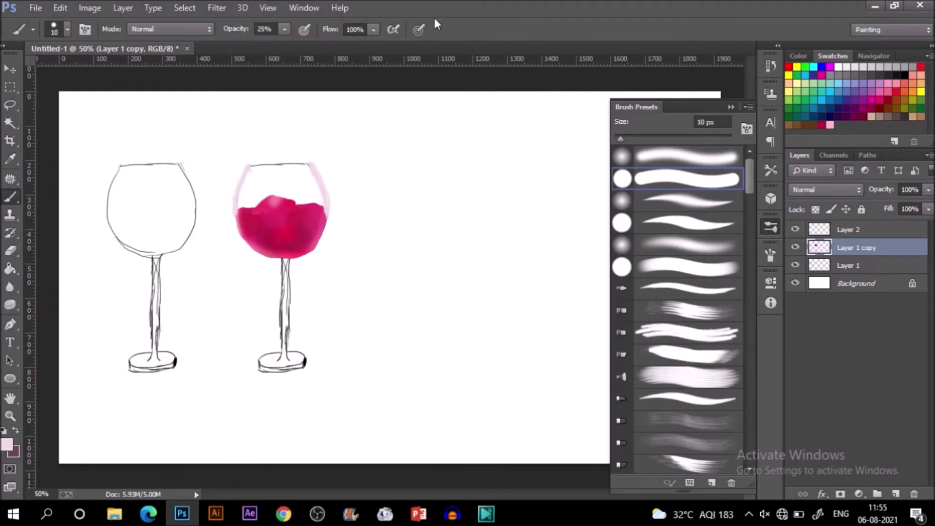
mouse_move(315, 250)
left_mouse_down()
mouse_move(324, 225)
mouse_move(311, 253)
mouse_move(294, 258)
left_mouse_up()
key("ctrl+alt+z")
key("ctrl+alt+z")
key("ctrl+alt+z")
key("ctrl+alt+z")
Fill the stem with pale pink at 25% opacity and paint a wider oval foot over the sketched base.
mouse_move(285, 302)
left_mouse_down()
mouse_move(280, 344)
mouse_move(282, 301)
mouse_move(288, 360)
left_mouse_up()
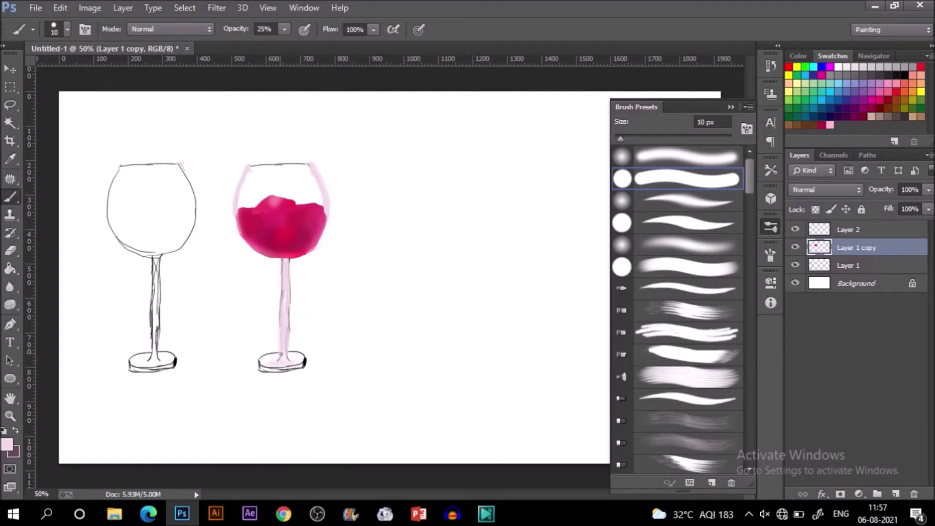
mouse_move(274, 364)
left_mouse_down()
mouse_move(305, 364)
mouse_move(251, 361)
left_mouse_up()
left_click_drag(244, 368, 315, 363)
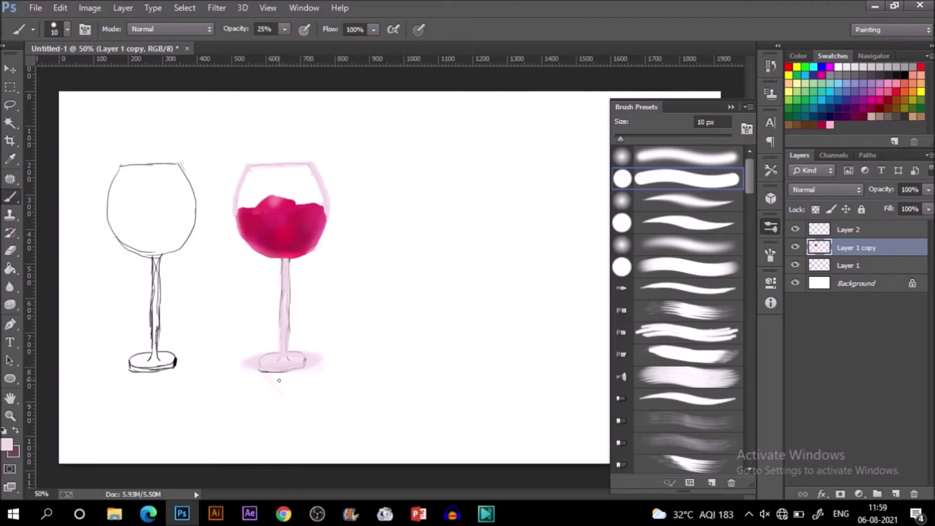
Choose a gray foreground color, load the painted glass layer as a selection, and shade the upper stem inside it.
left_click(7, 444)
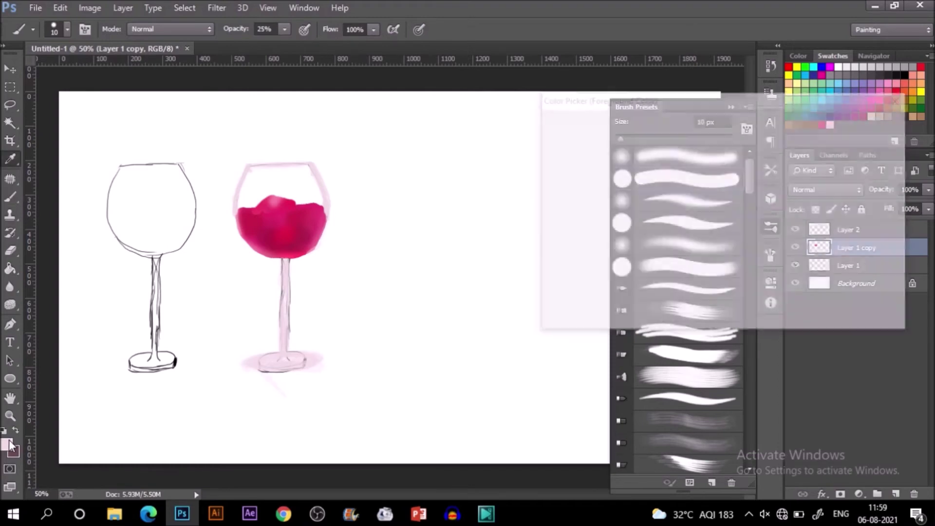
left_click(549, 237)
left_click(862, 122)
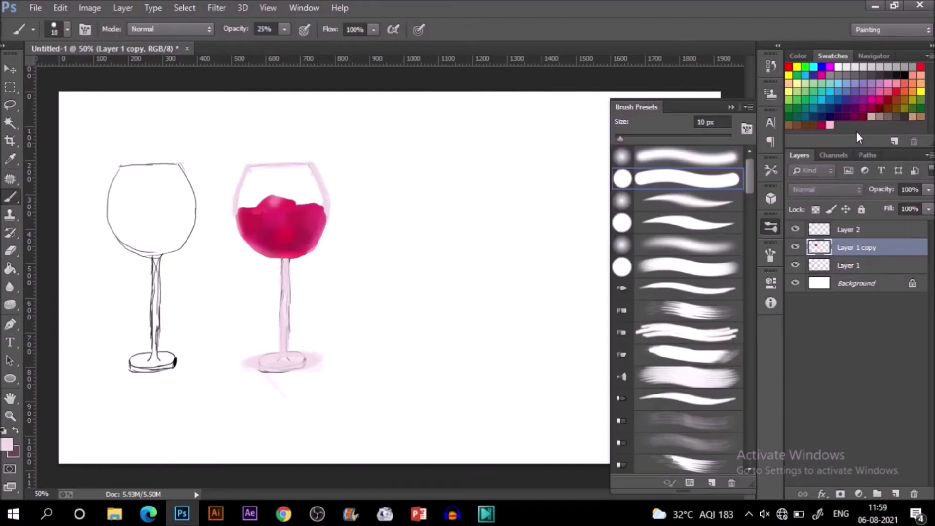
left_click(820, 247, "ctrl")
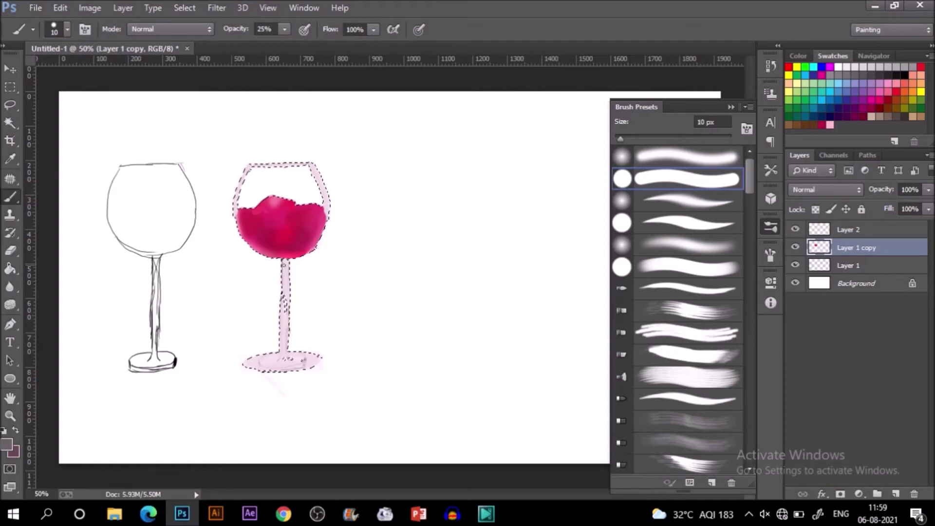
left_click_drag(288, 262, 284, 280)
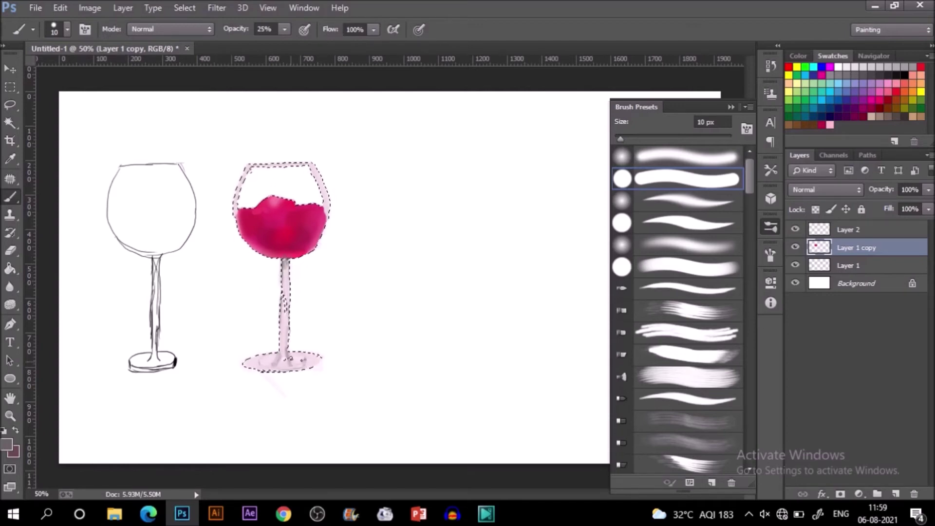
left_click_drag(292, 365, 265, 364)
key("ctrl+d")
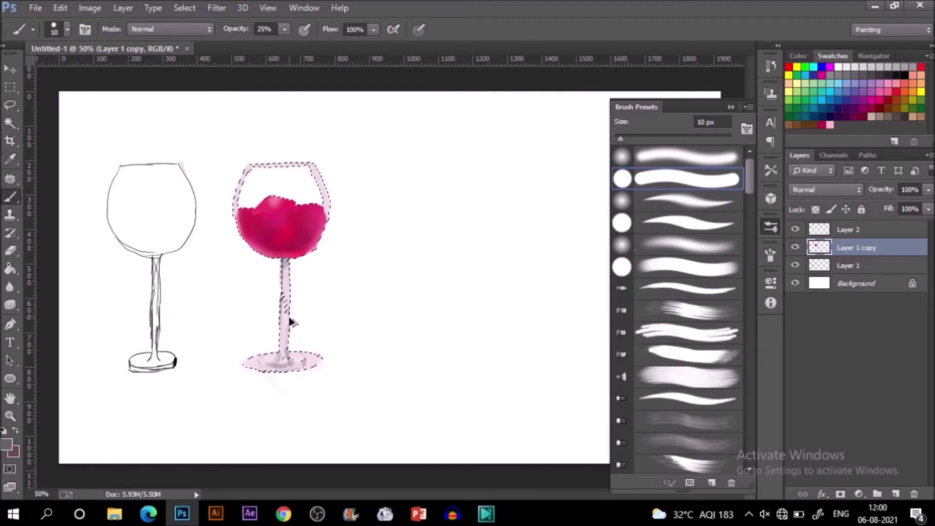
Lower the brush opacity to 19%, shade the foot and bowl edges in gray, and clear the selection.
left_click(284, 29)
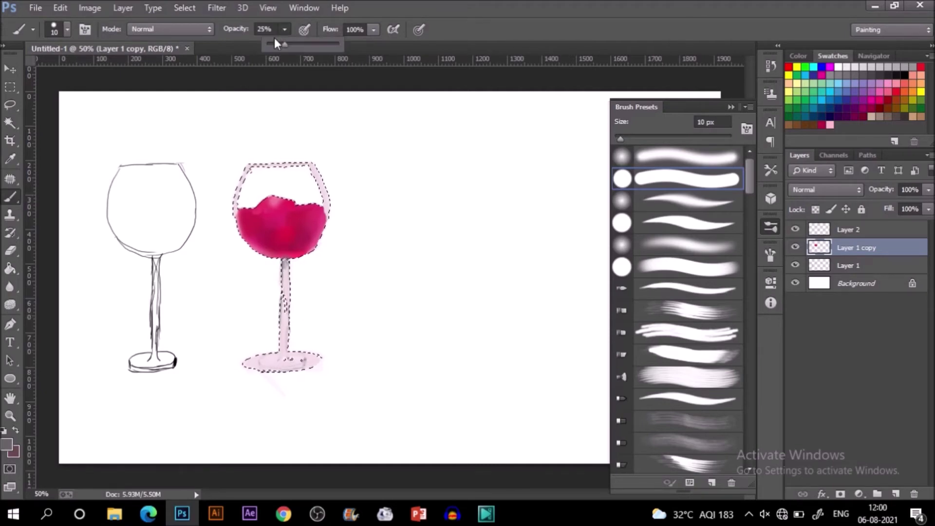
left_click(437, 14)
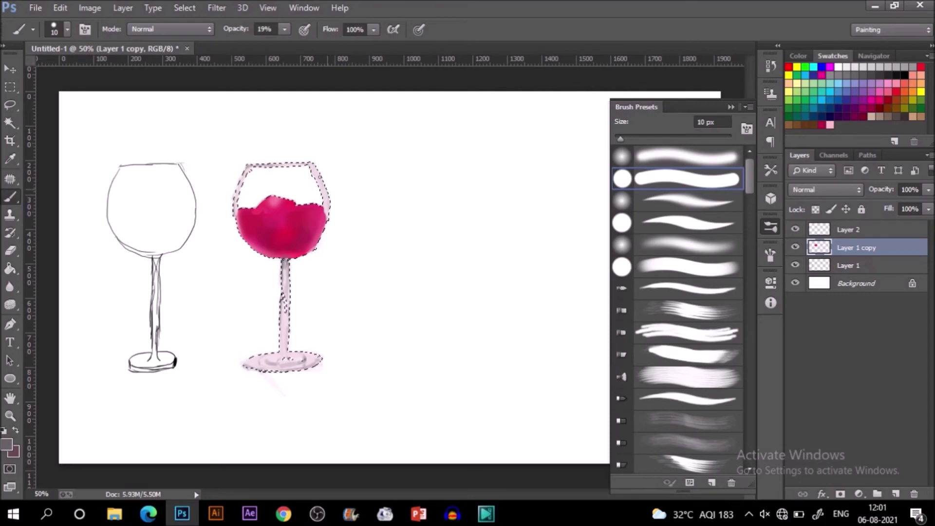
key("ctrl+d")
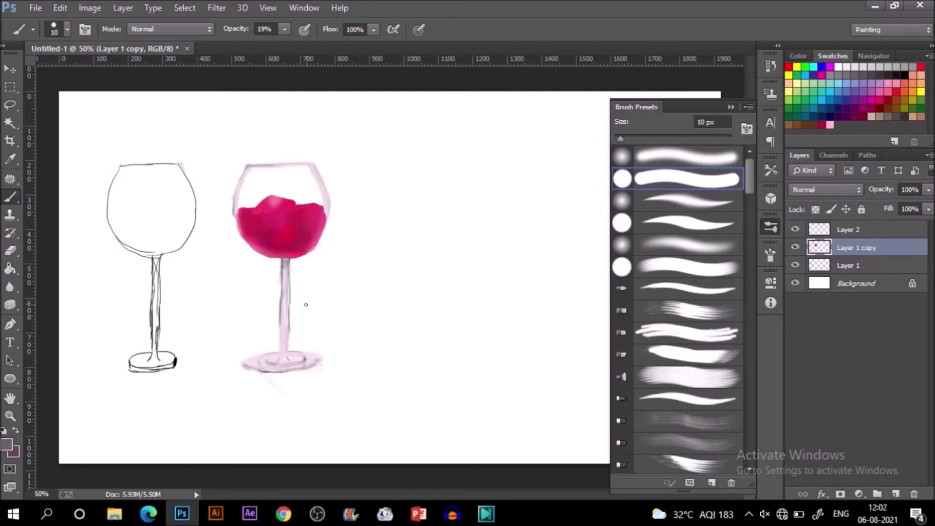
Place a duplicate of the painted glass to its right and switch to the Mixer Brush tool.
key("v")
left_click_drag(298, 229, 435, 234)
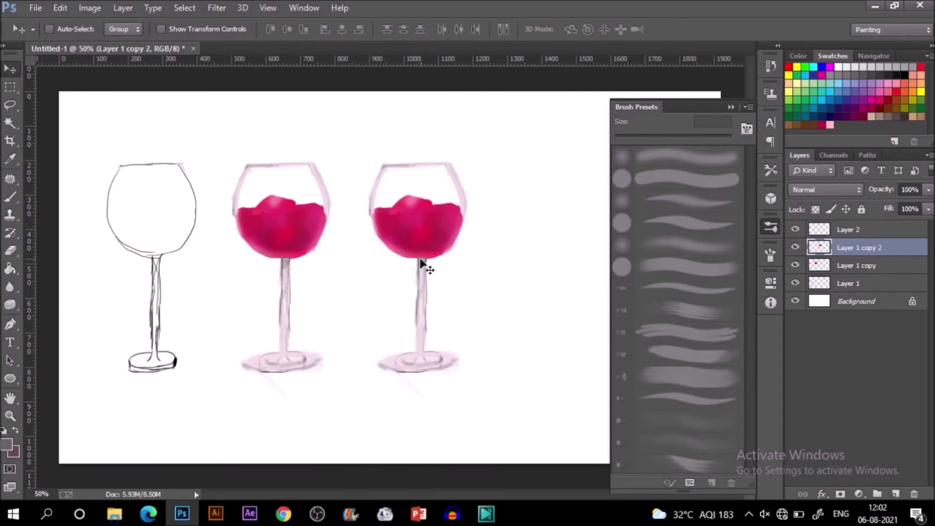
left_click(10, 197)
right_click(10, 195)
left_click(98, 238)
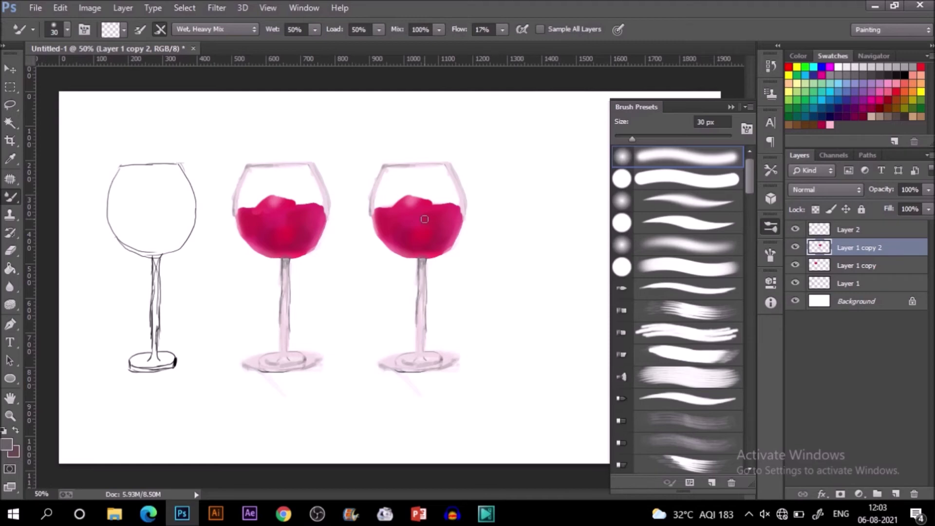
Blend the duplicate's wine surface with the Mixer Brush, smooth its foot shading within the layer's loaded selection, and deselect.
left_click_drag(431, 209, 436, 206)
left_click(820, 249, "ctrl")
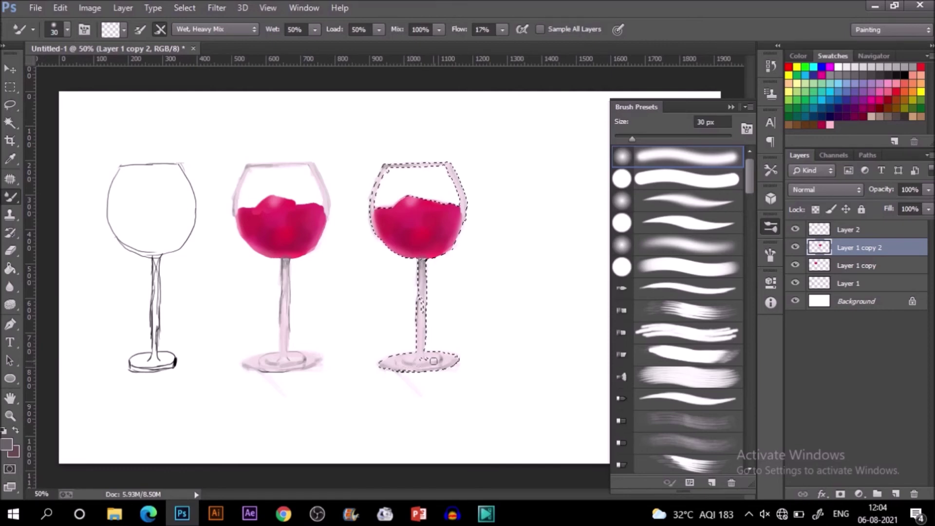
left_click(393, 364)
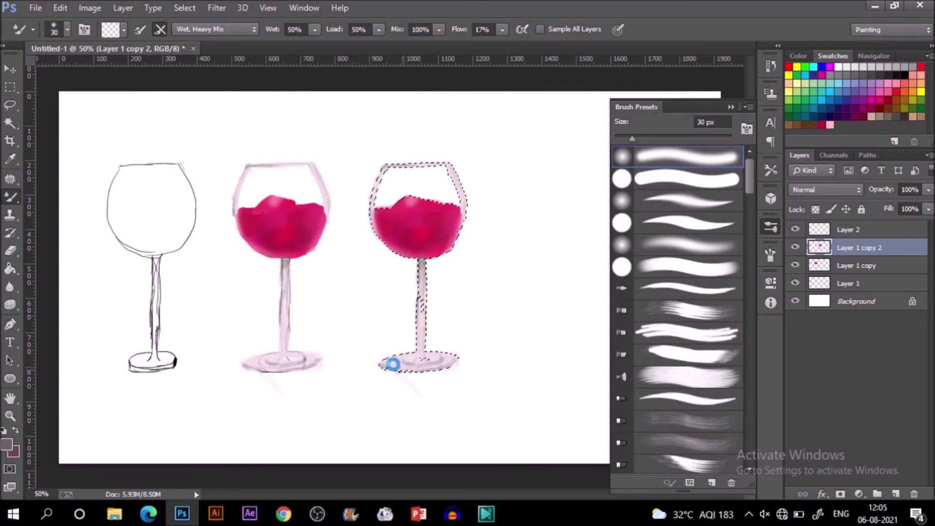
left_click_drag(393, 364, 409, 364)
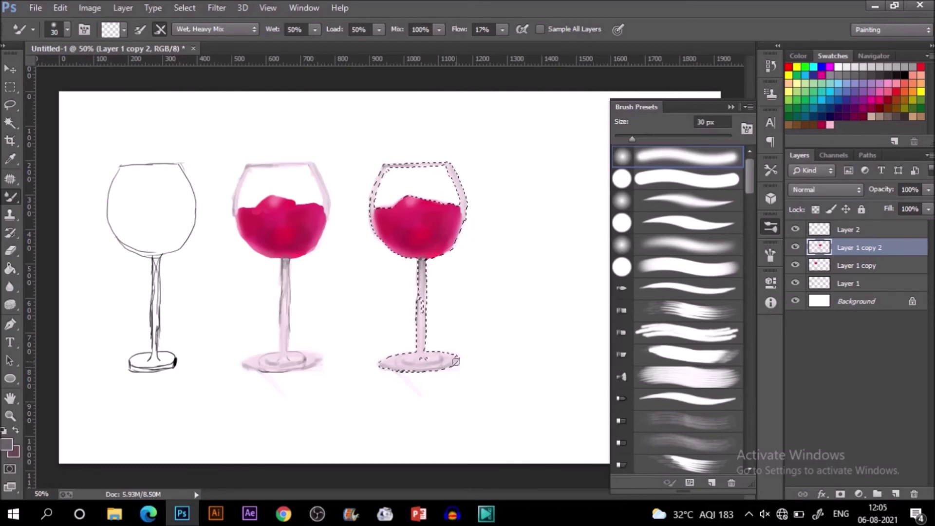
key("ctrl+d")
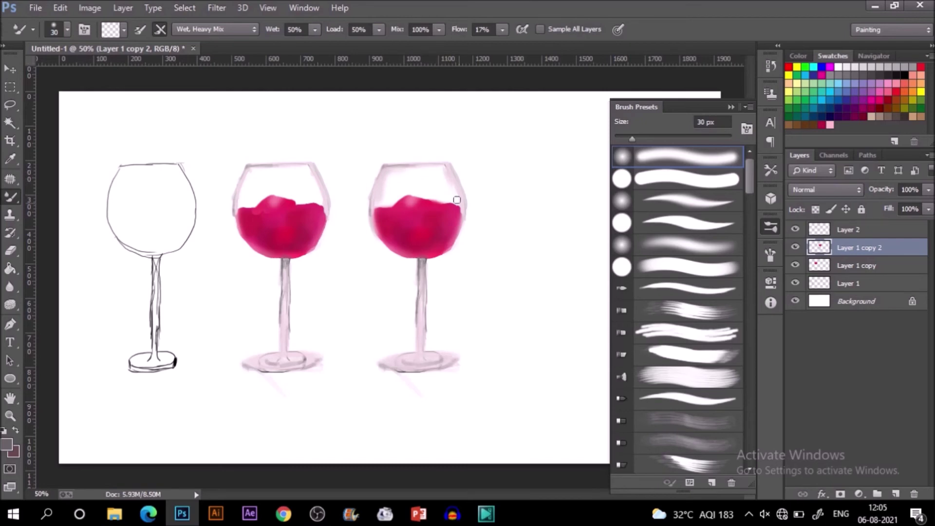
Set the Mixer Brush wetness to 7% for blending the glass bowl above the wine.
left_click(314, 30)
left_click_drag(314, 49, 285, 49)
left_click(388, 6)
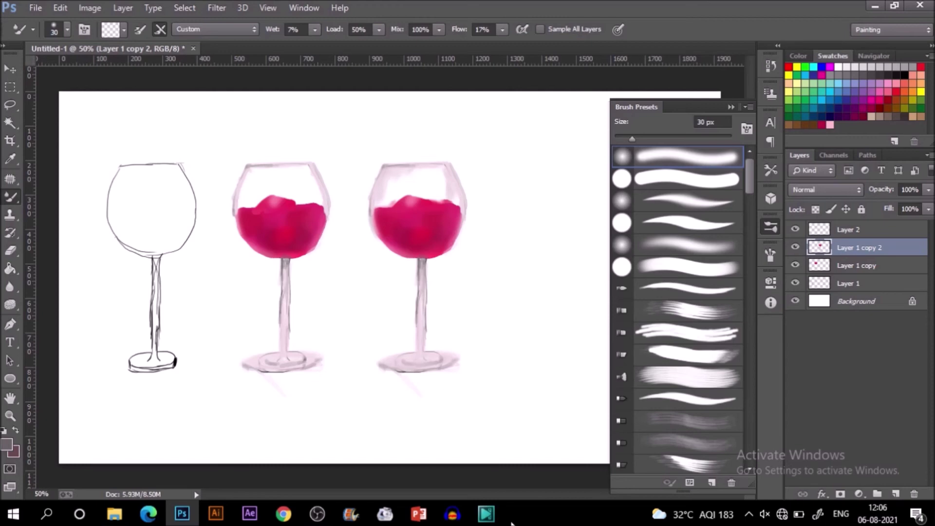
Place a copy of the blended glass to its right and add a new empty layer beneath that copy.
key("v")
left_click_drag(428, 223, 574, 224)
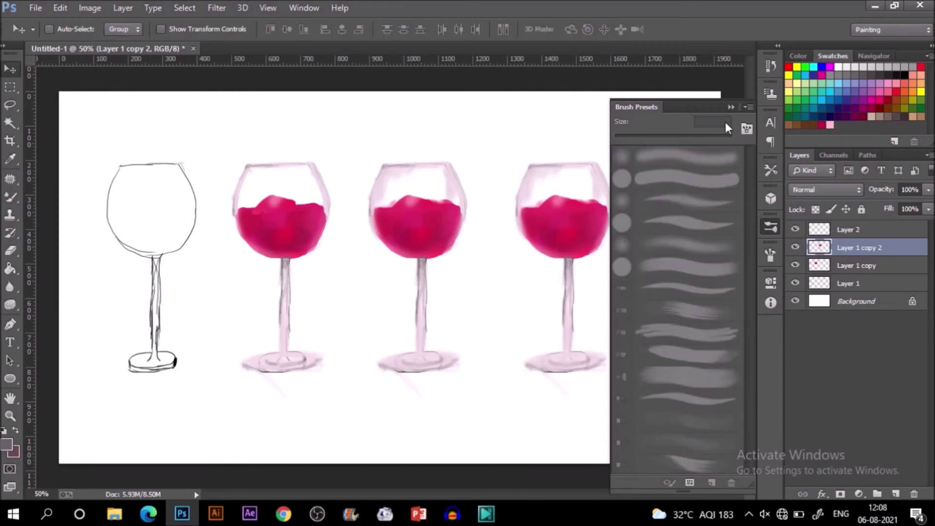
left_click(867, 266)
left_click(895, 493)
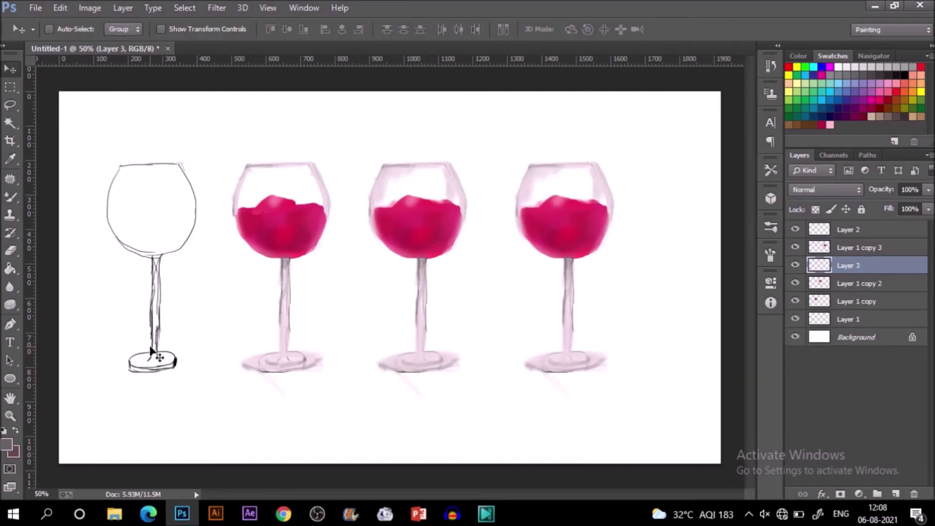
Paint a soft gray shadow around the last glass's foot with a 45 px brush at 13% opacity, and set the layer's opacity to 55%.
key("b")
right_click(11, 199)
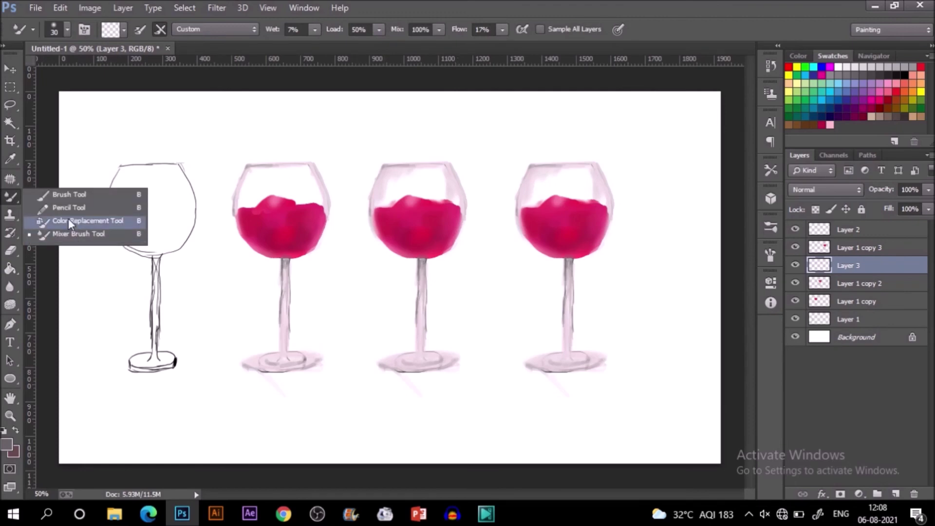
left_click(71, 195)
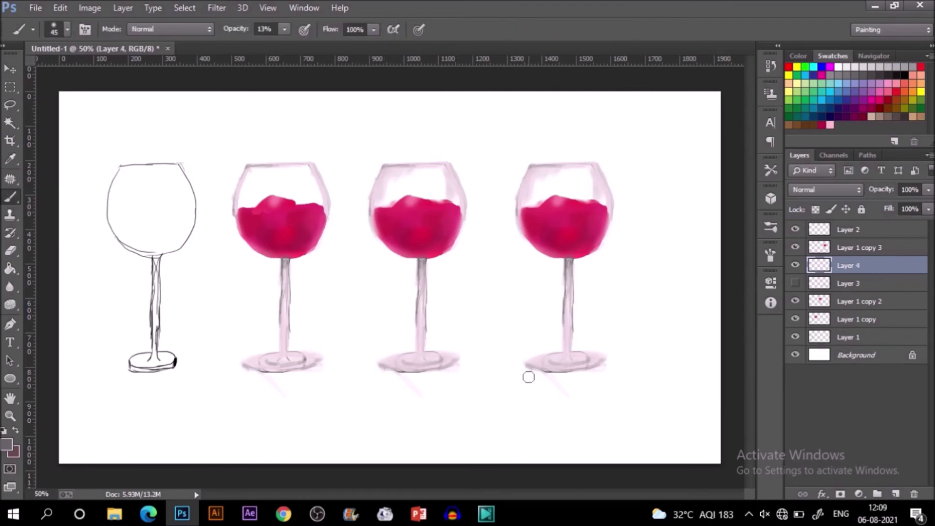
mouse_move(528, 377)
left_mouse_down()
mouse_move(610, 370)
mouse_move(498, 368)
mouse_move(603, 363)
mouse_move(532, 370)
mouse_move(628, 374)
mouse_move(628, 362)
mouse_move(511, 364)
mouse_move(596, 362)
left_mouse_up()
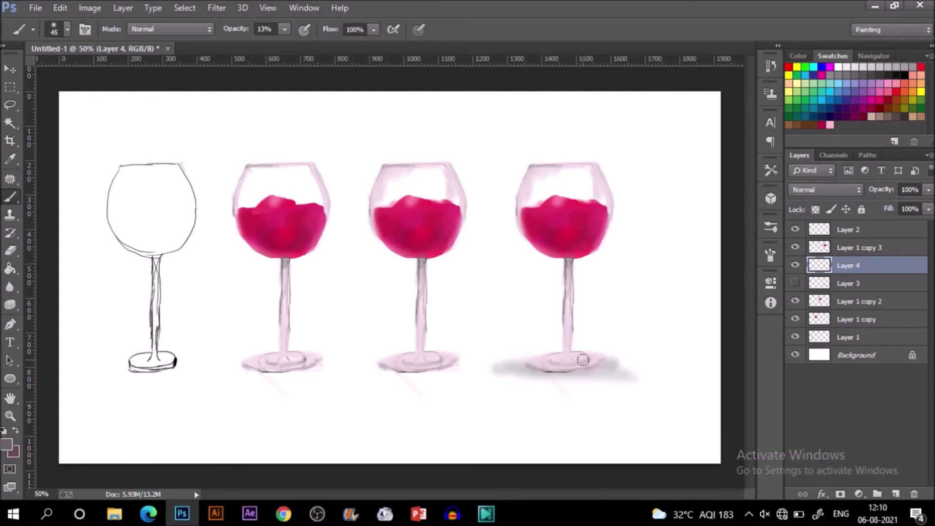
left_click_drag(623, 369, 581, 371)
mouse_move(532, 376)
left_mouse_down()
mouse_move(595, 373)
mouse_move(566, 369)
mouse_move(593, 363)
left_mouse_up()
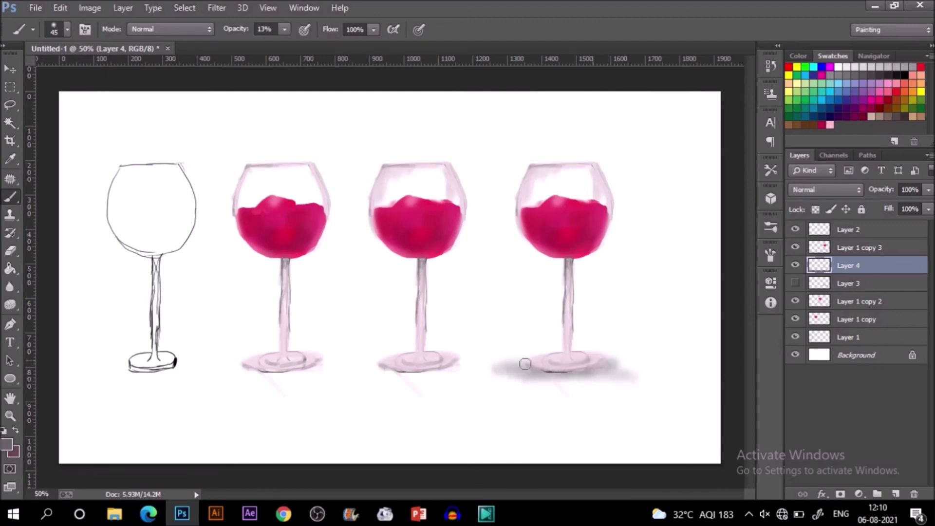
mouse_move(521, 364)
left_mouse_down()
mouse_move(589, 356)
mouse_move(504, 359)
mouse_move(535, 365)
mouse_move(486, 380)
mouse_move(601, 371)
mouse_move(528, 364)
mouse_move(534, 357)
mouse_move(583, 352)
mouse_move(506, 363)
mouse_move(648, 360)
mouse_move(500, 373)
mouse_move(614, 374)
mouse_move(487, 390)
left_mouse_up()
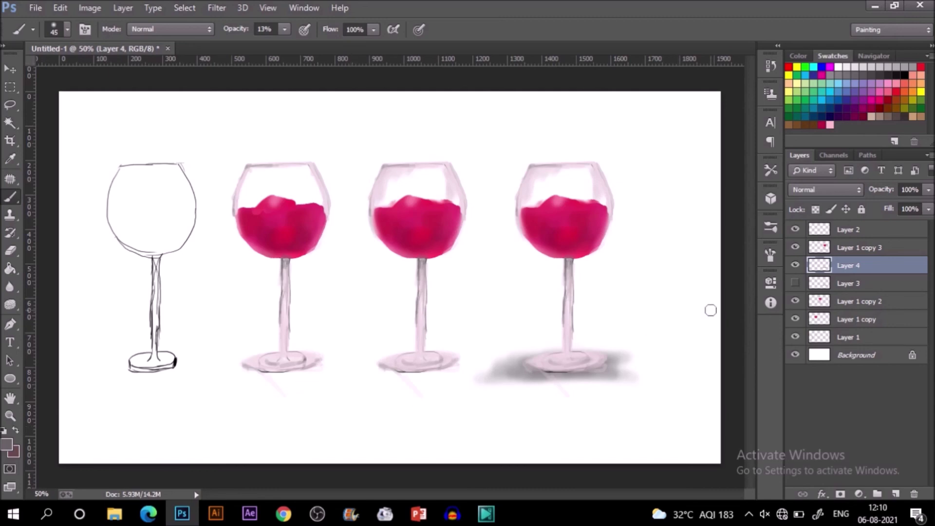
left_click_drag(928, 189, 903, 206)
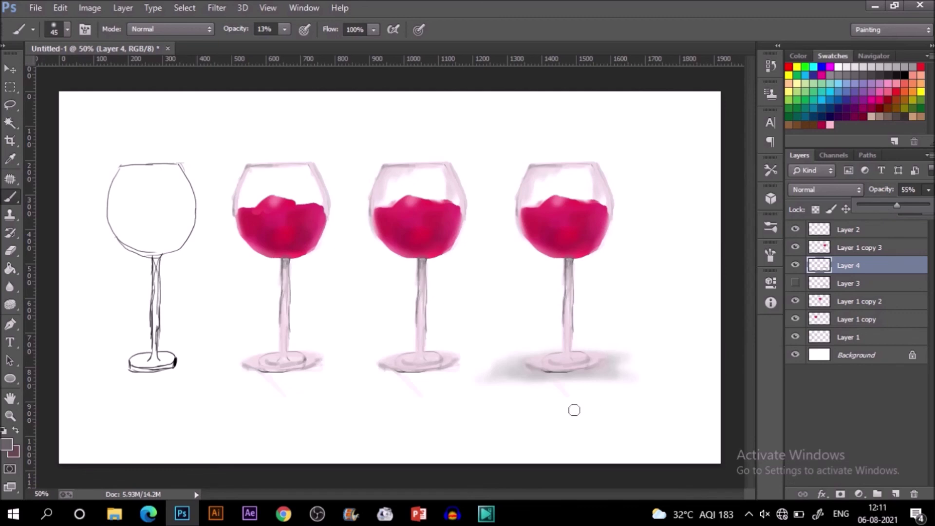
Load the last glass's layer as a selection, sample white, and paint a faint highlight along the stem's right side.
left_click(819, 247)
left_click(819, 247, "ctrl")
left_click(641, 270, "alt")
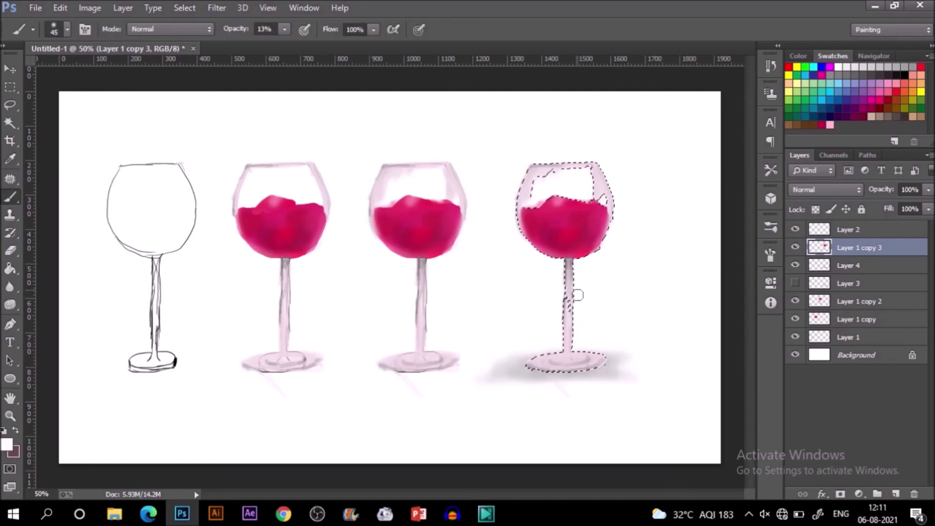
left_click_drag(573, 294, 576, 337)
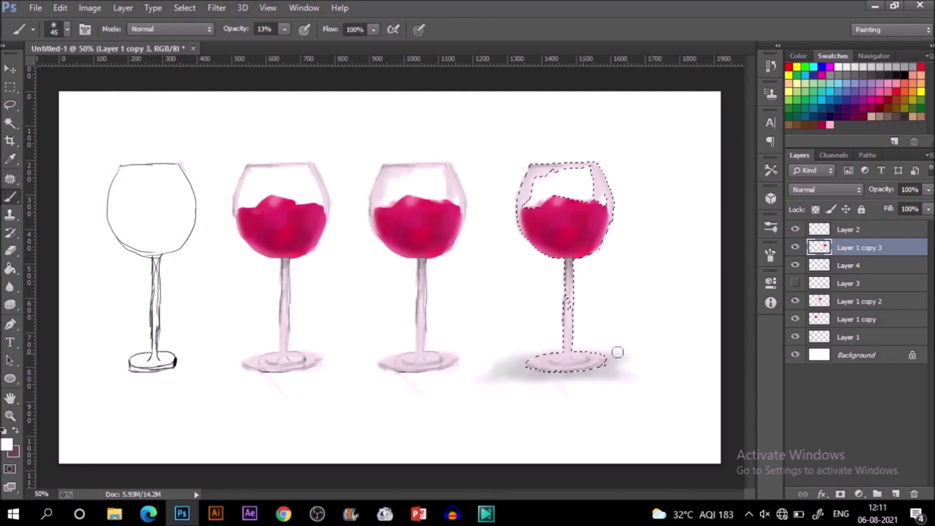